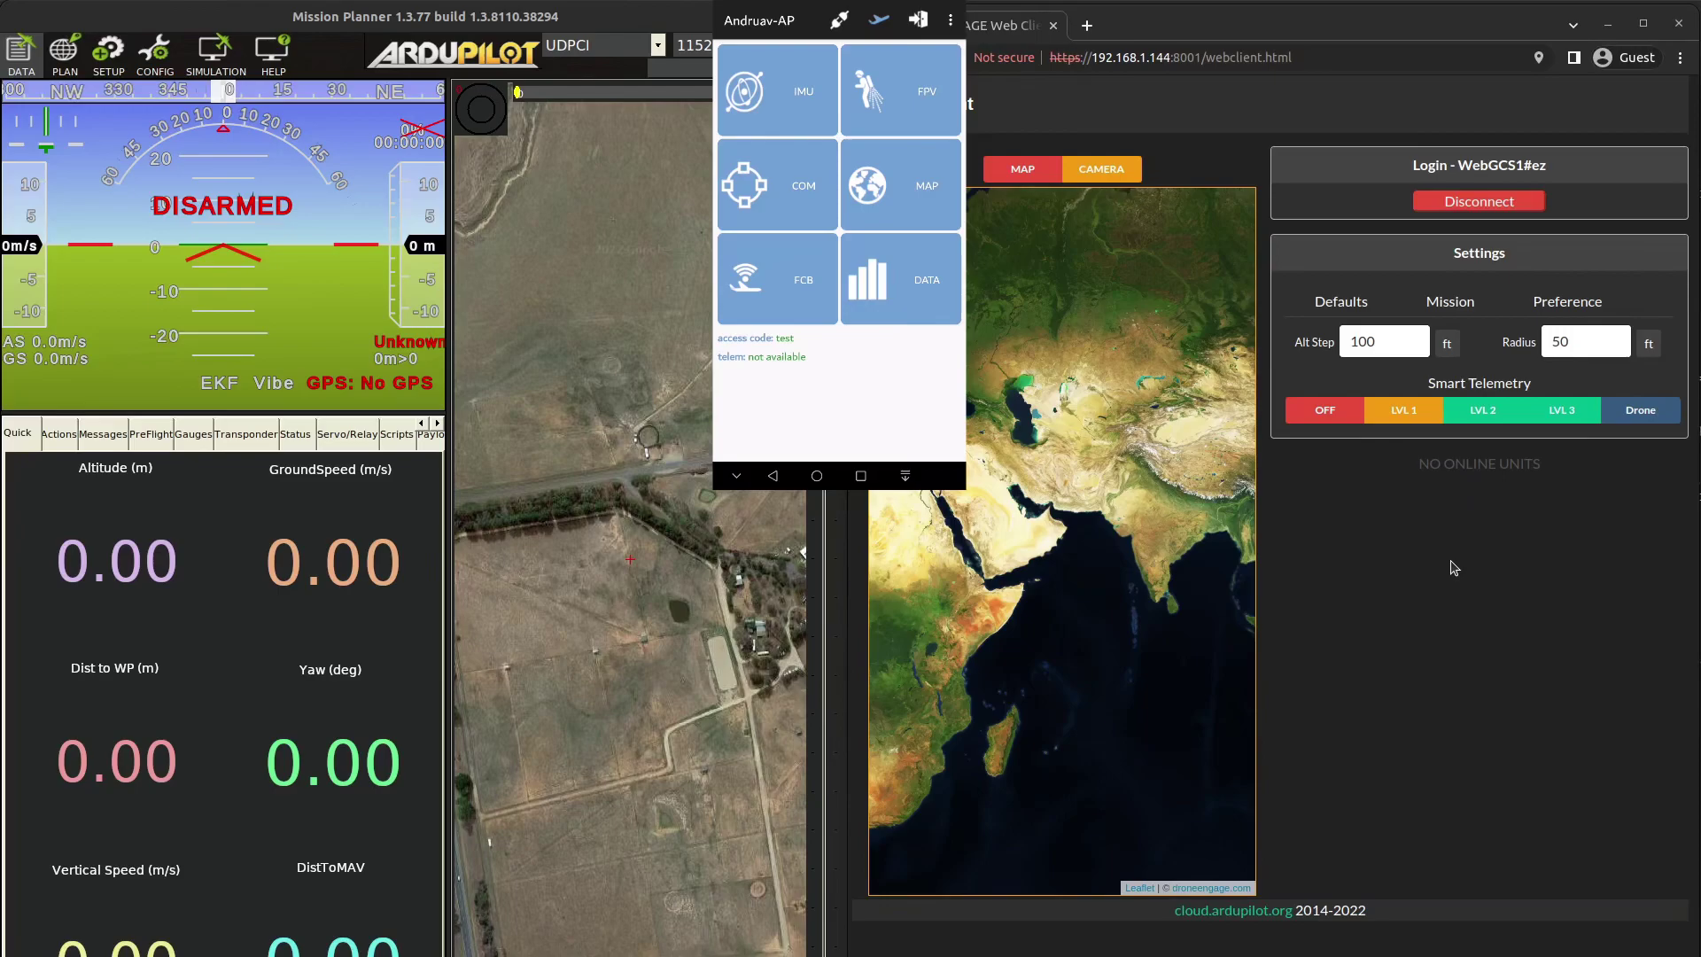
Enable Auto Connect UDP Telemetry in Andruav-AP's drone settings and return to the main screen.
click(951, 12)
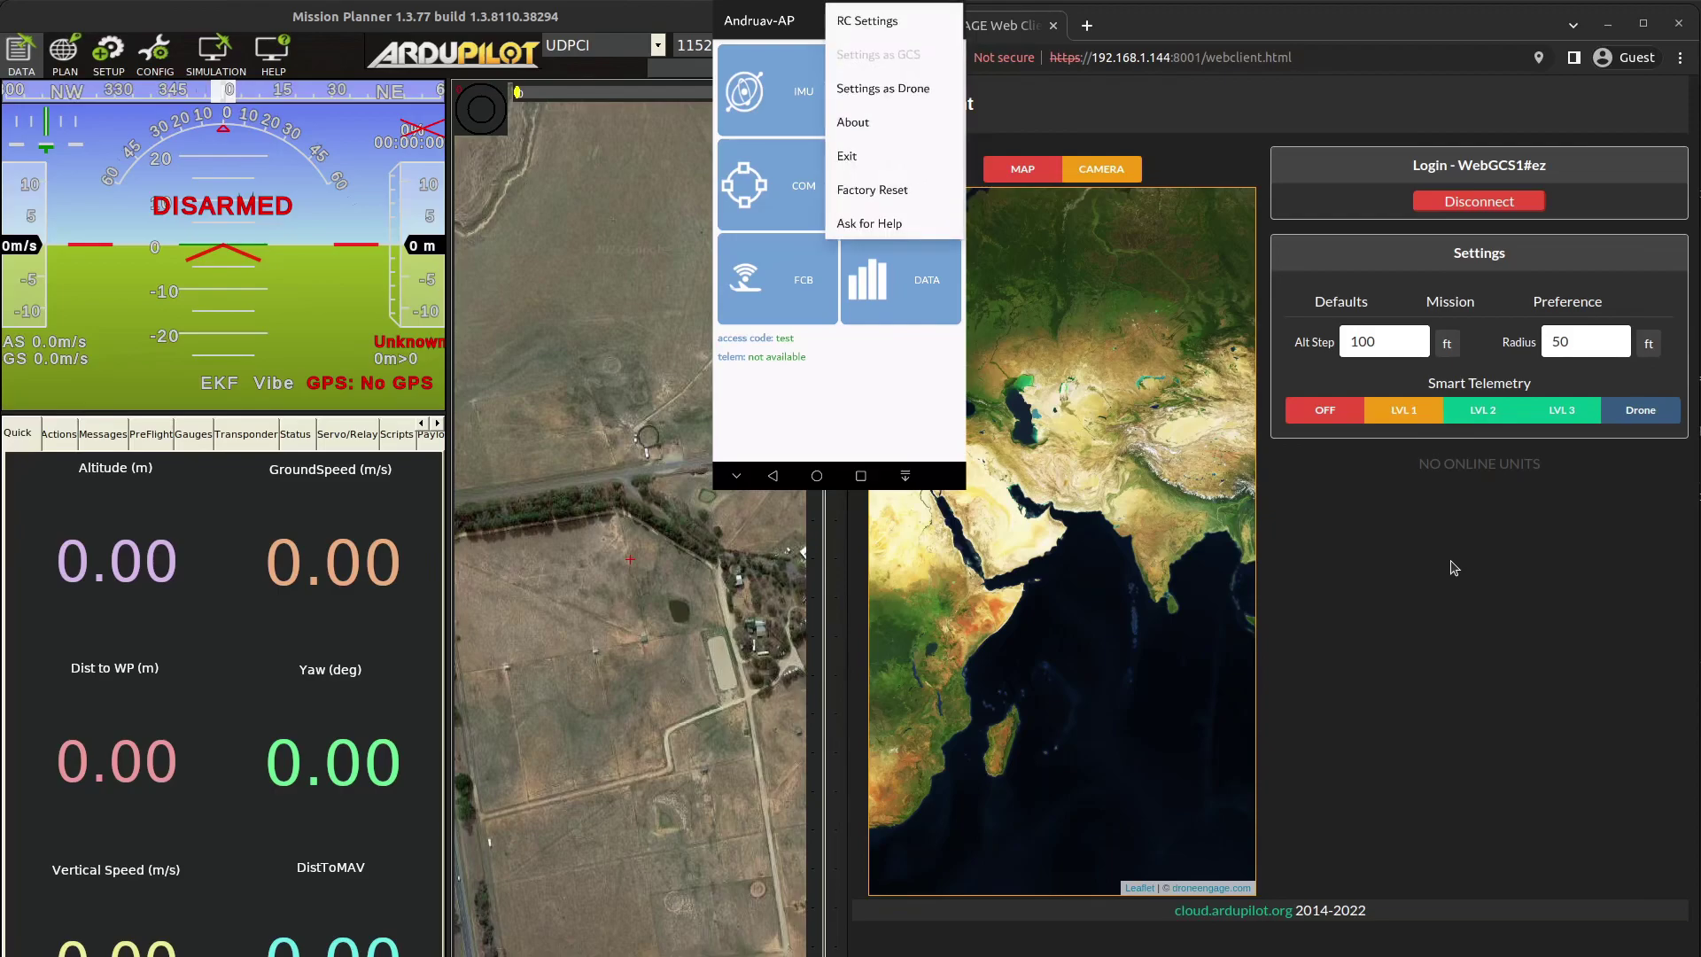
click(882, 88)
click(815, 195)
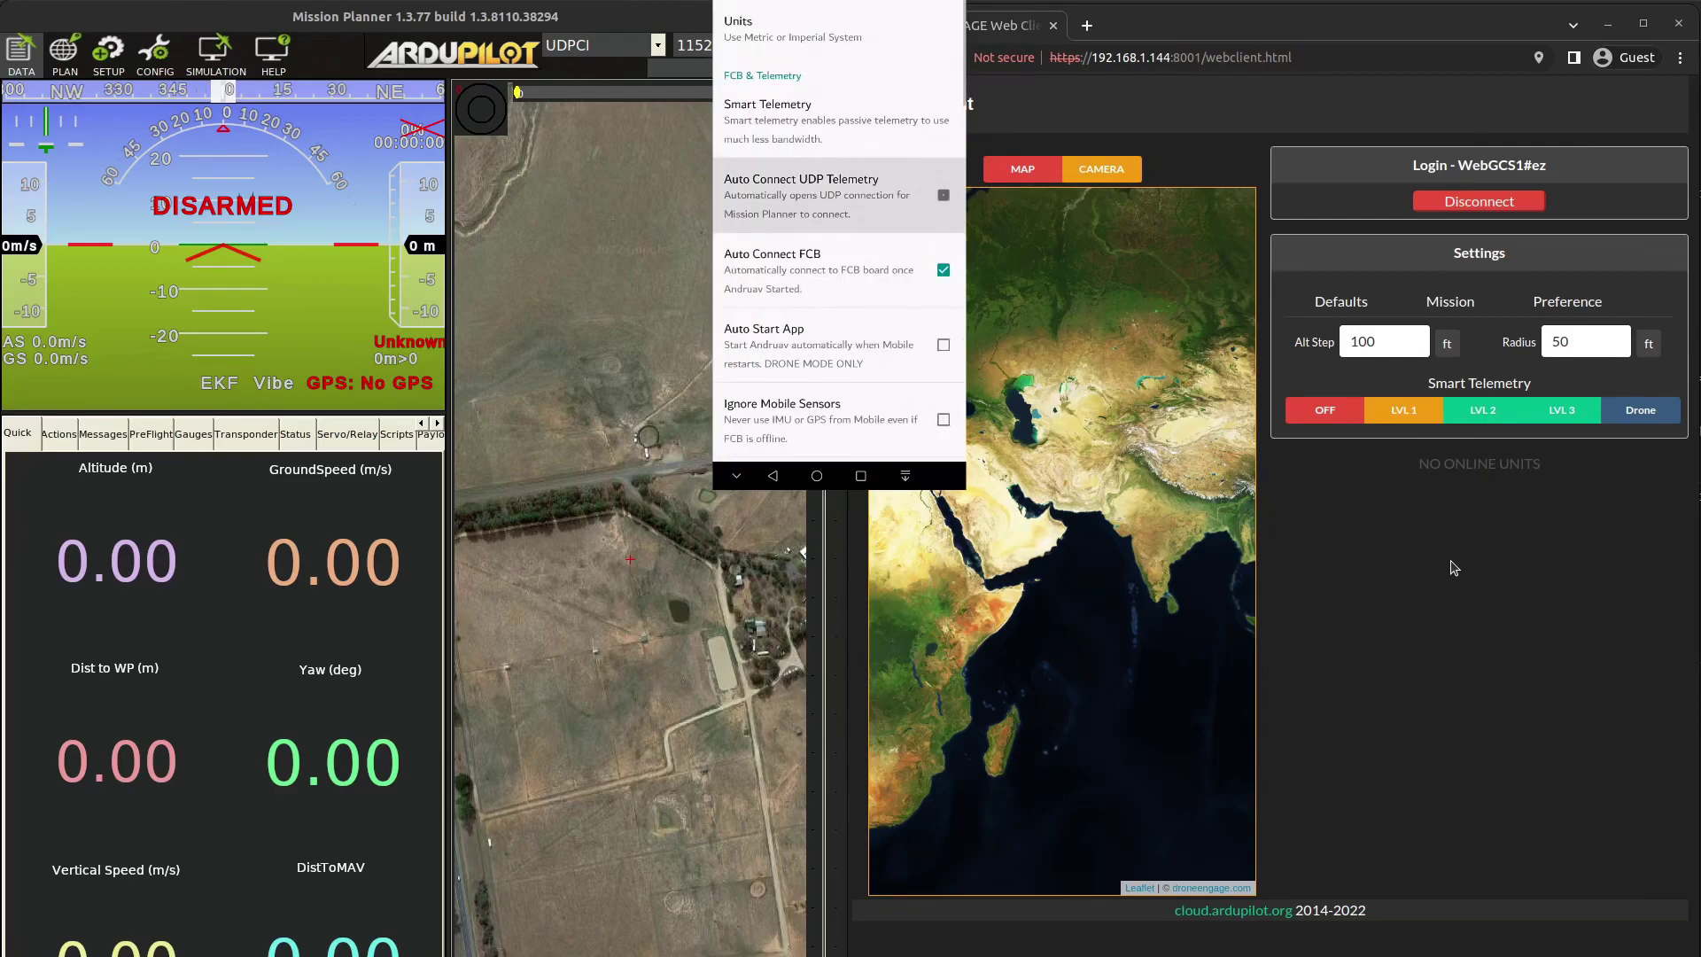
click(772, 476)
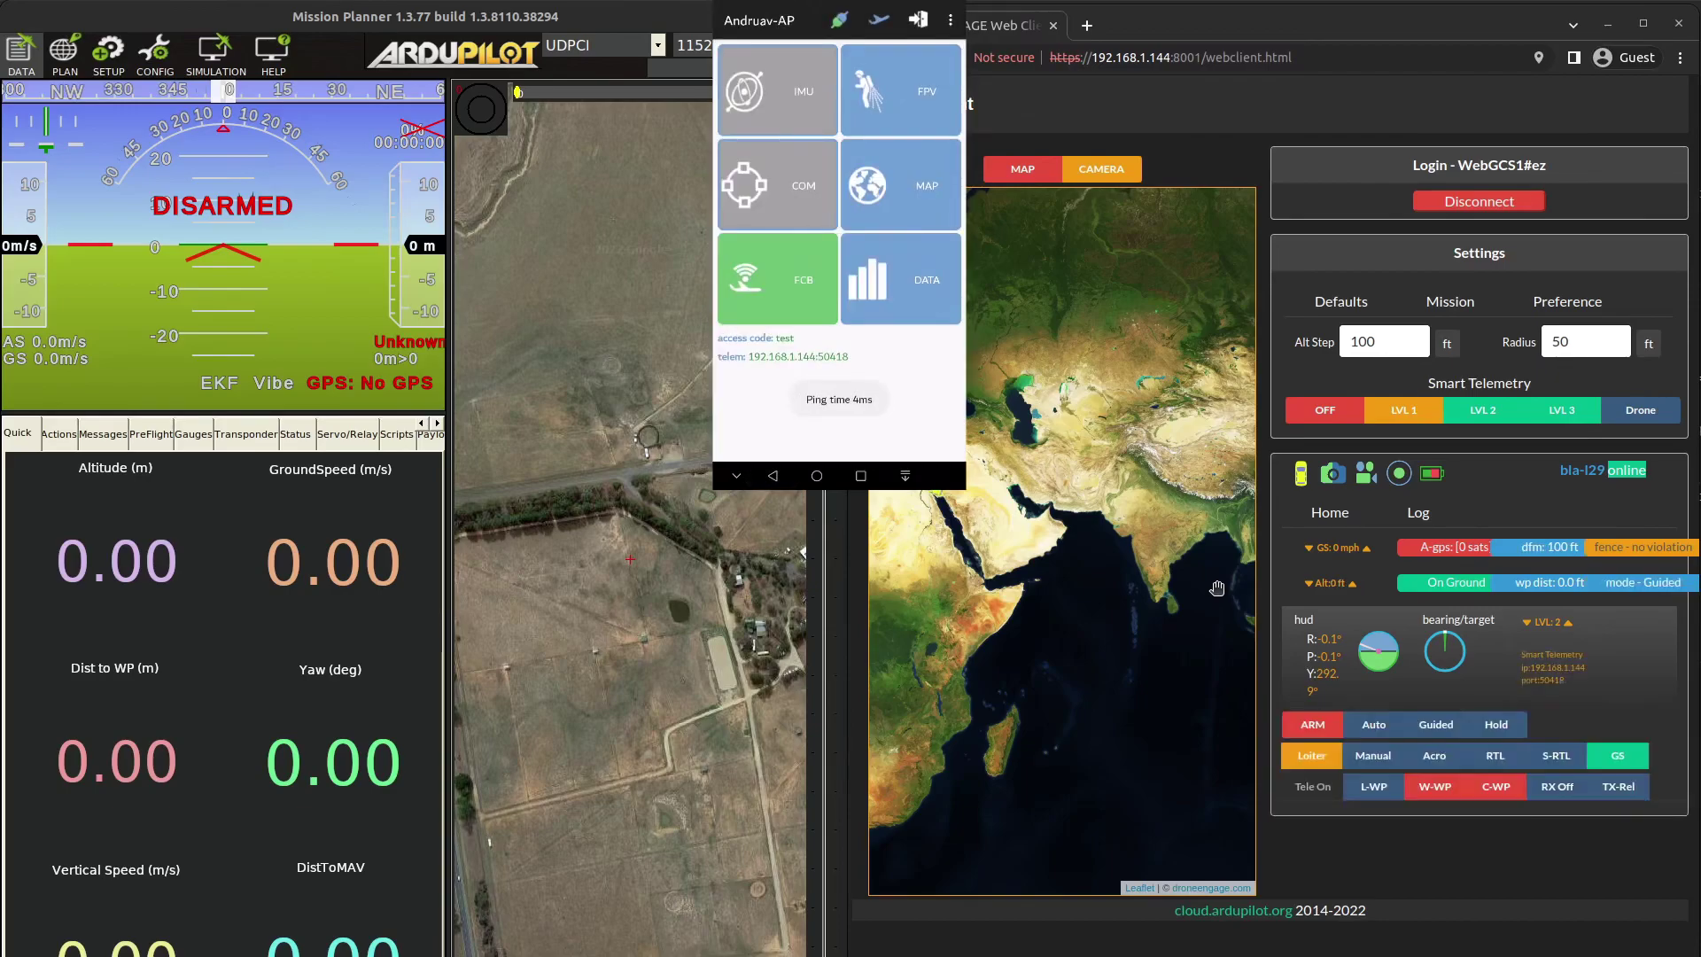
Select the telemetry port number 50418 in the rover's web client panel.
drag(1566, 690, 1522, 669)
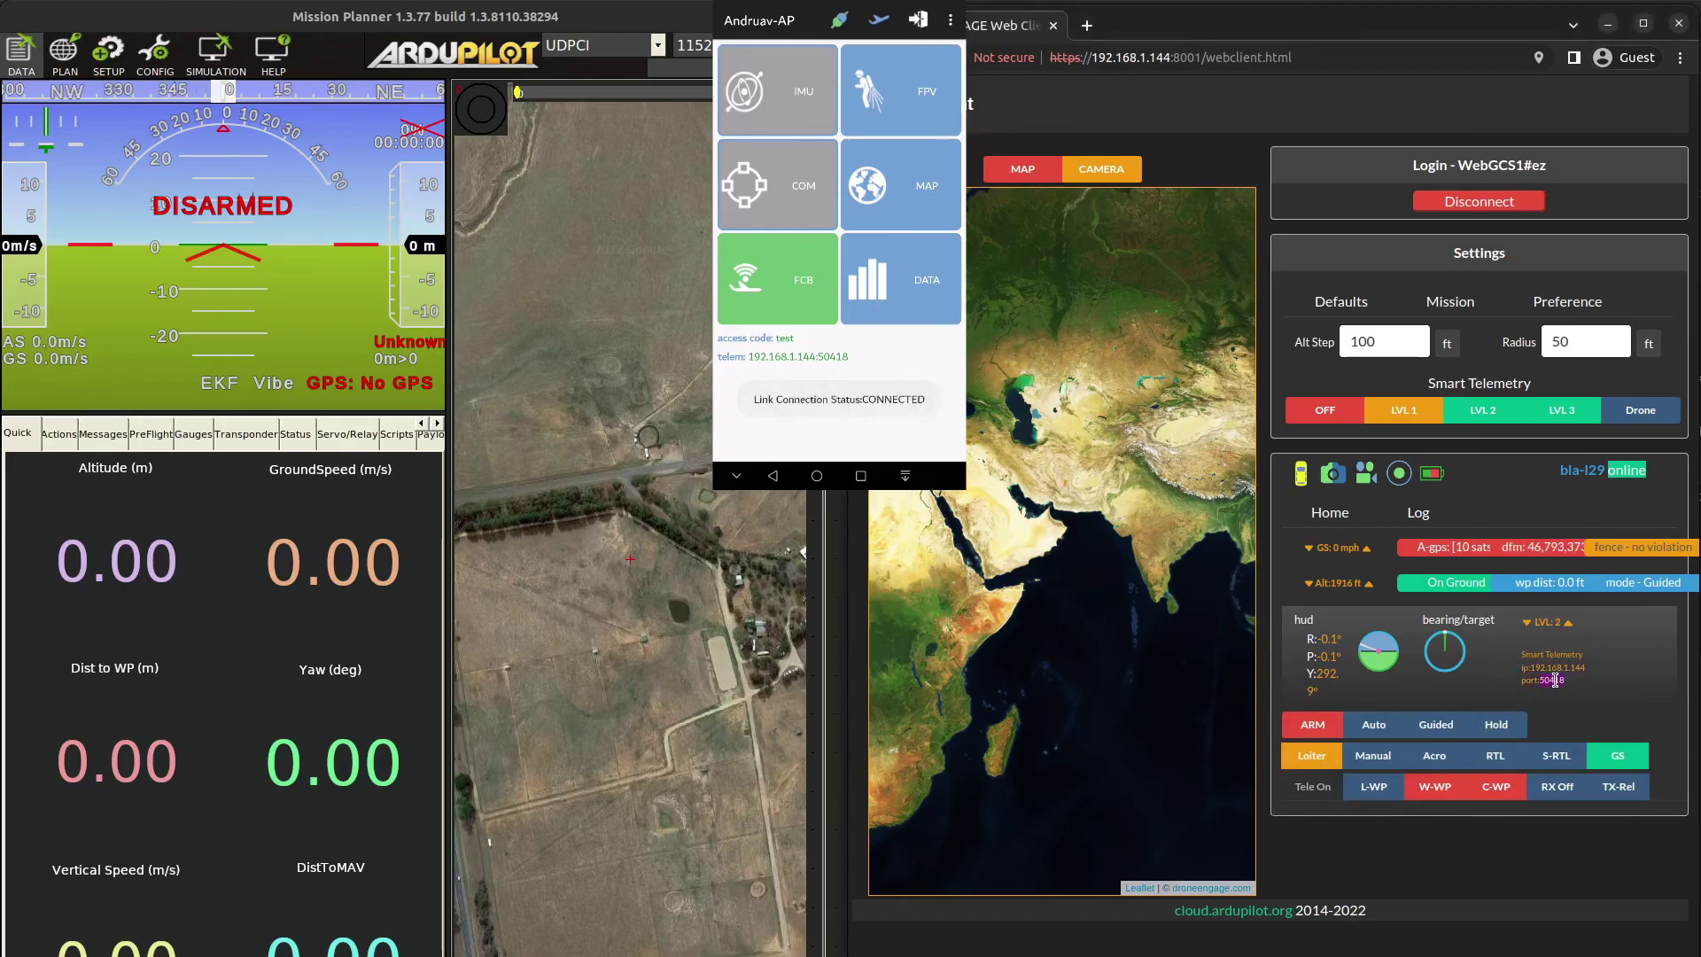
Copy port 50418 and connect Mission Planner over UDPCI to 192.168.1.144:50418.
right_click(1555, 681)
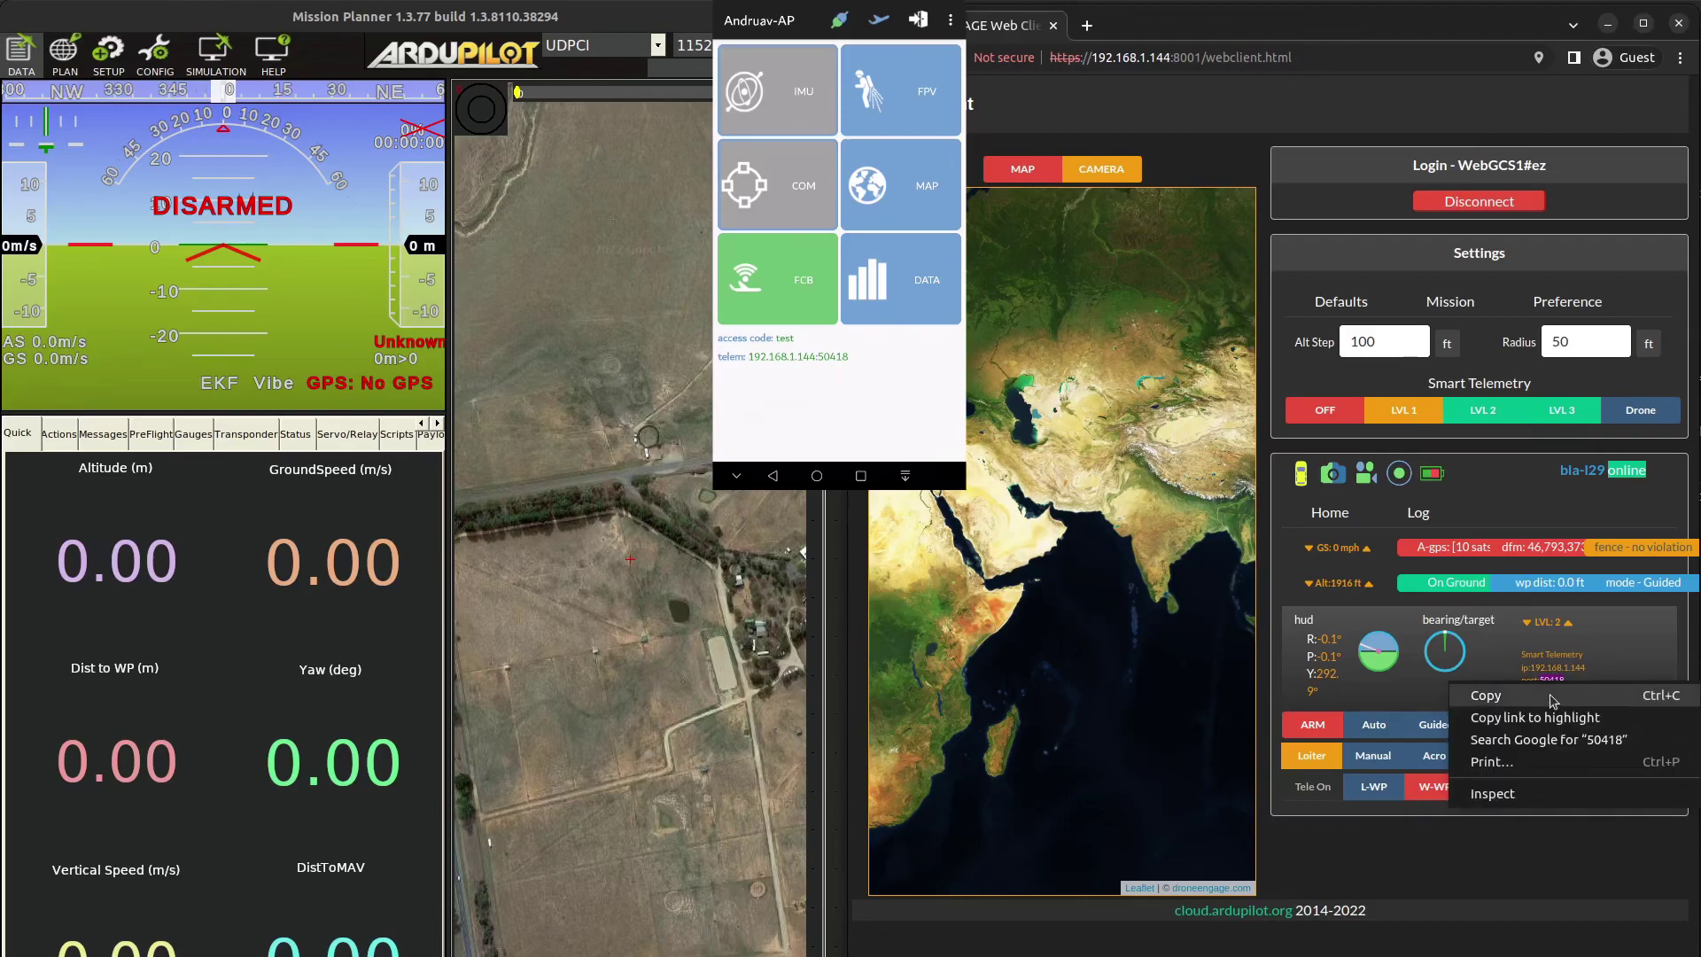
click(1497, 695)
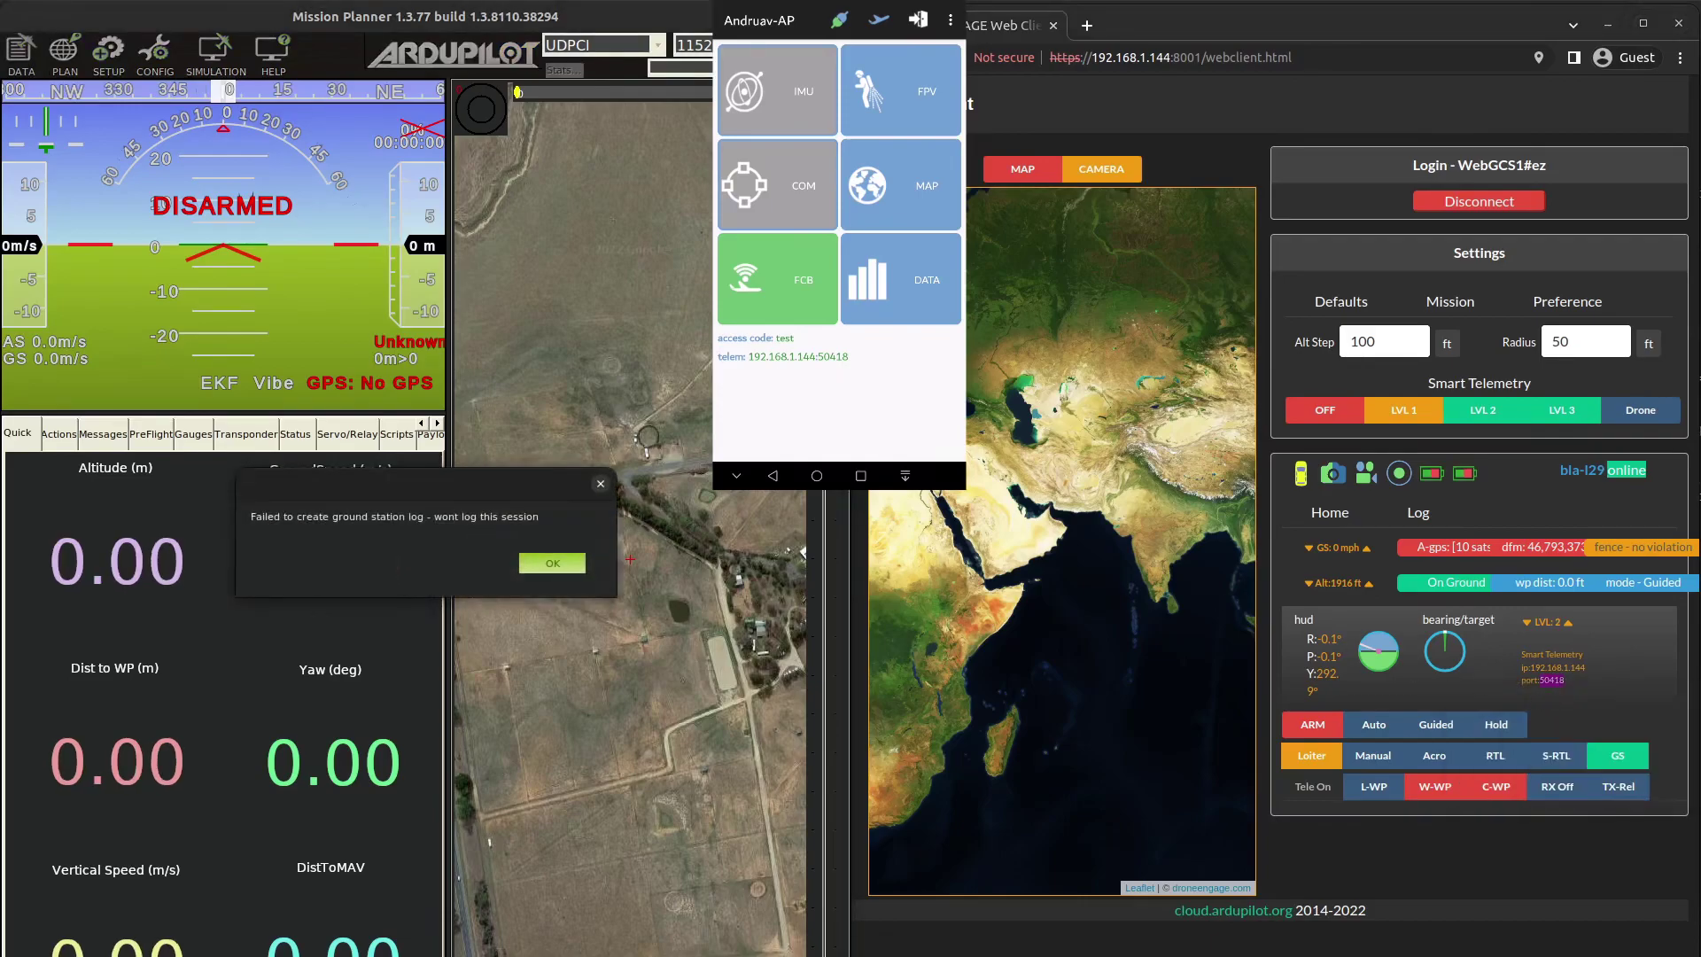
click(549, 564)
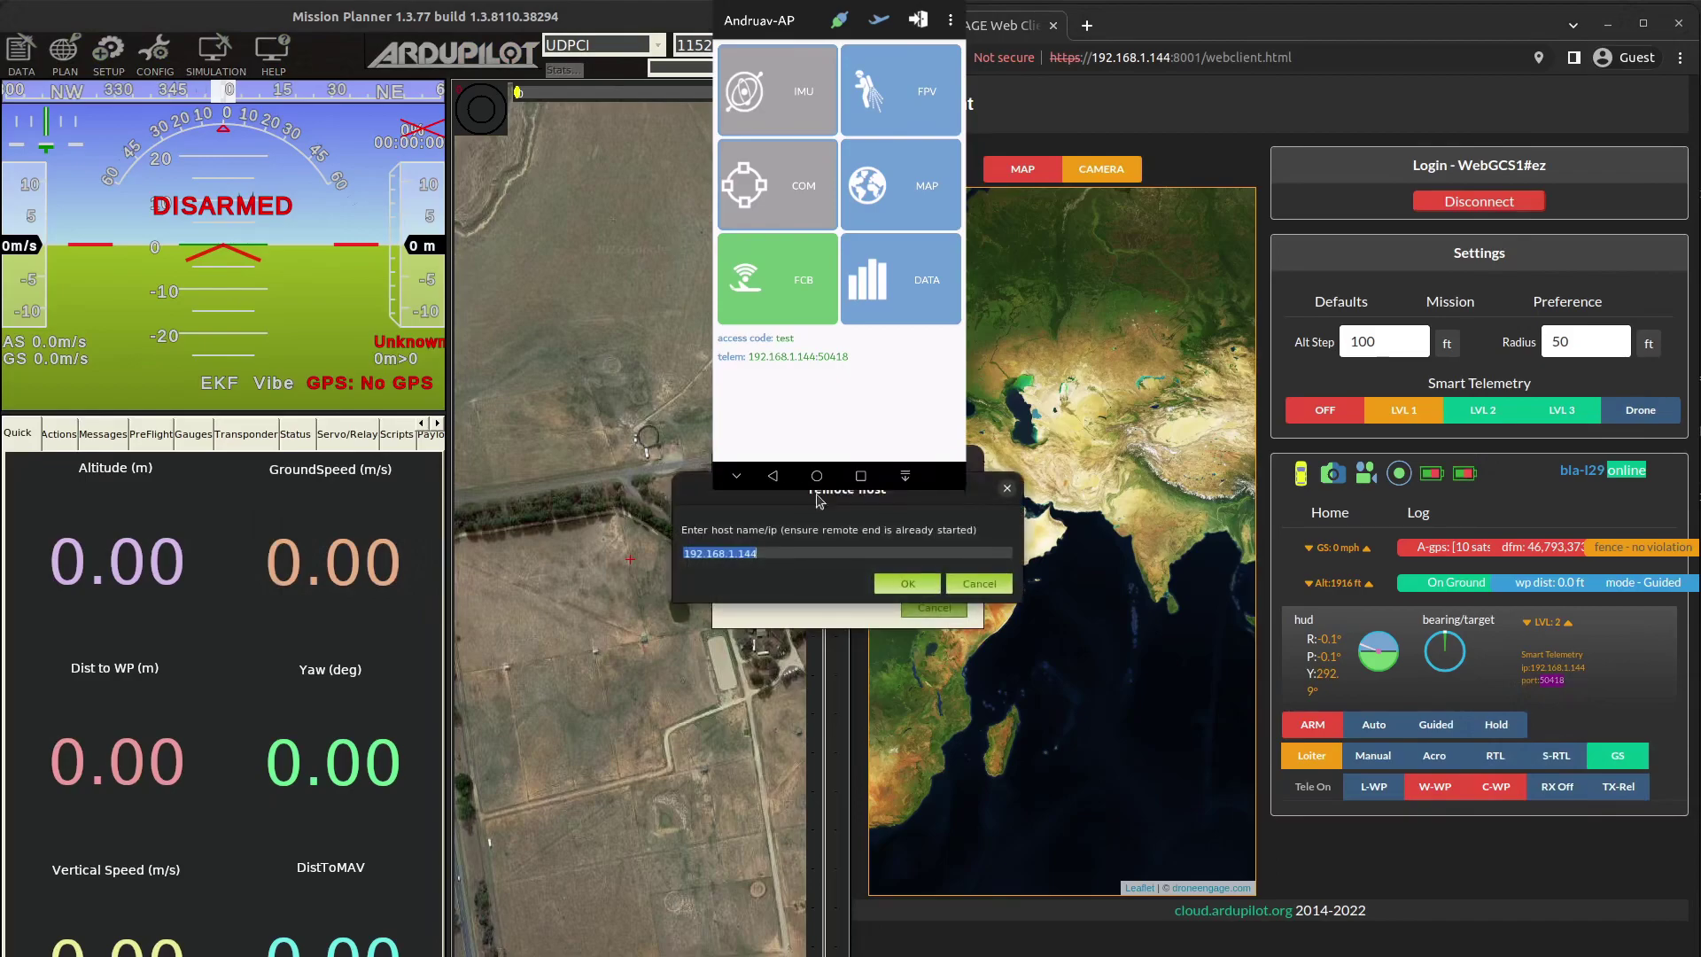
click(875, 587)
click(889, 582)
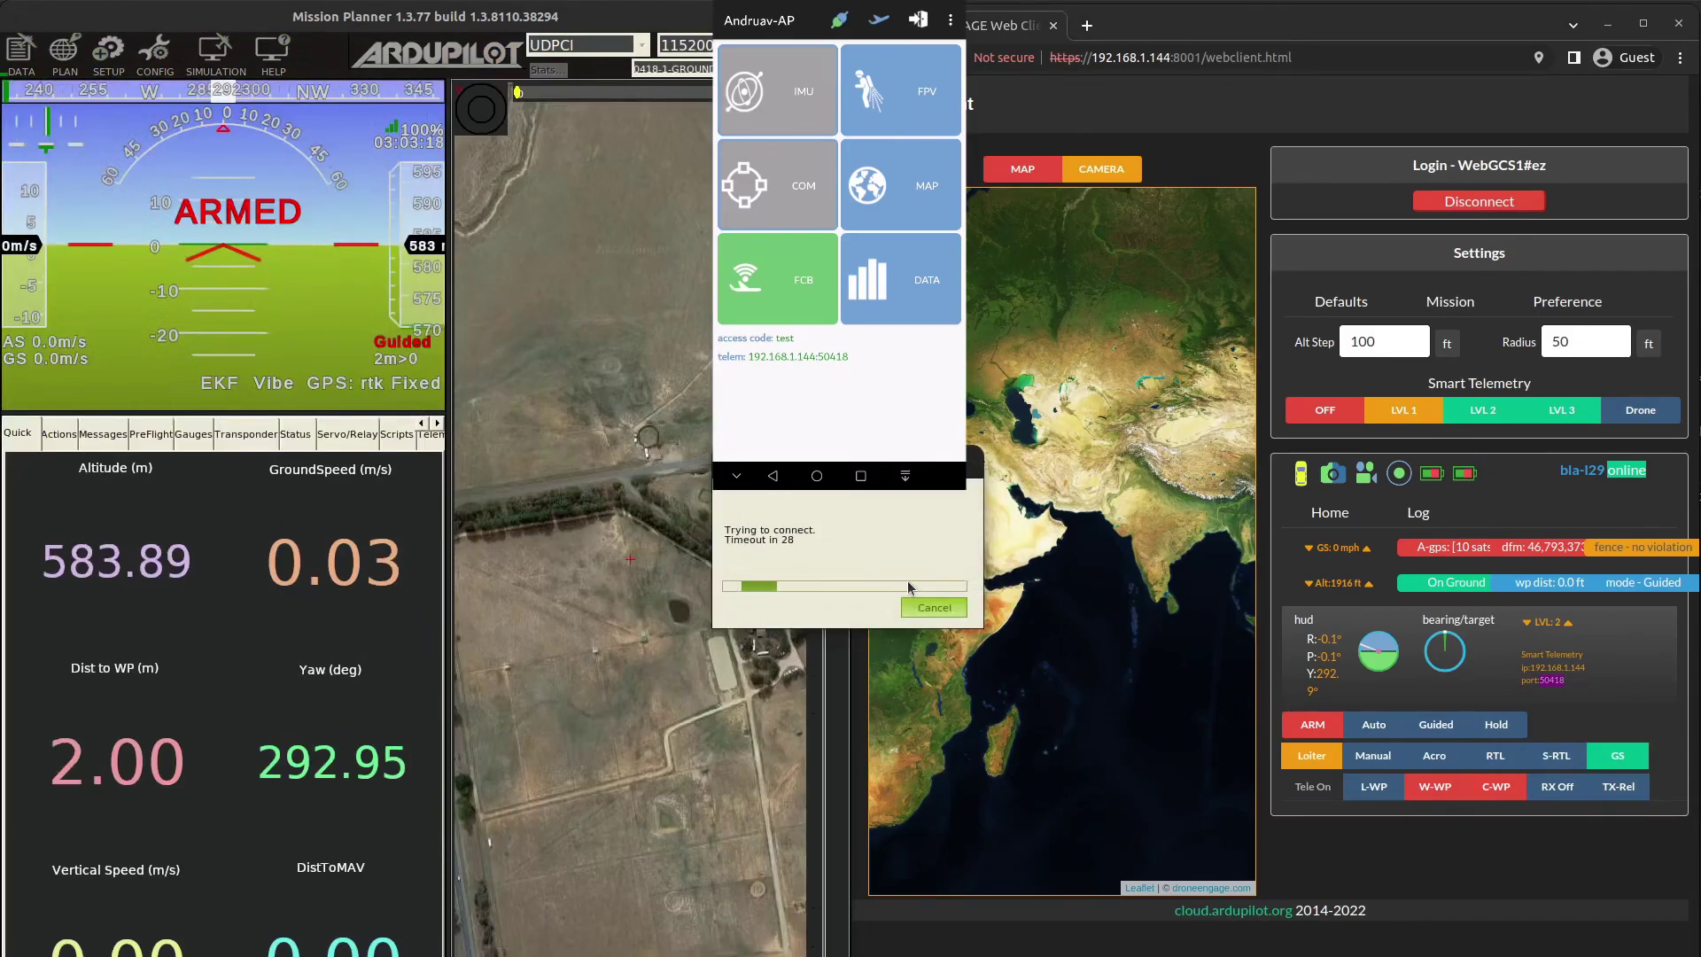
Zoom the web map onto the rover and pan the Mission Planner map around it.
click(1301, 474)
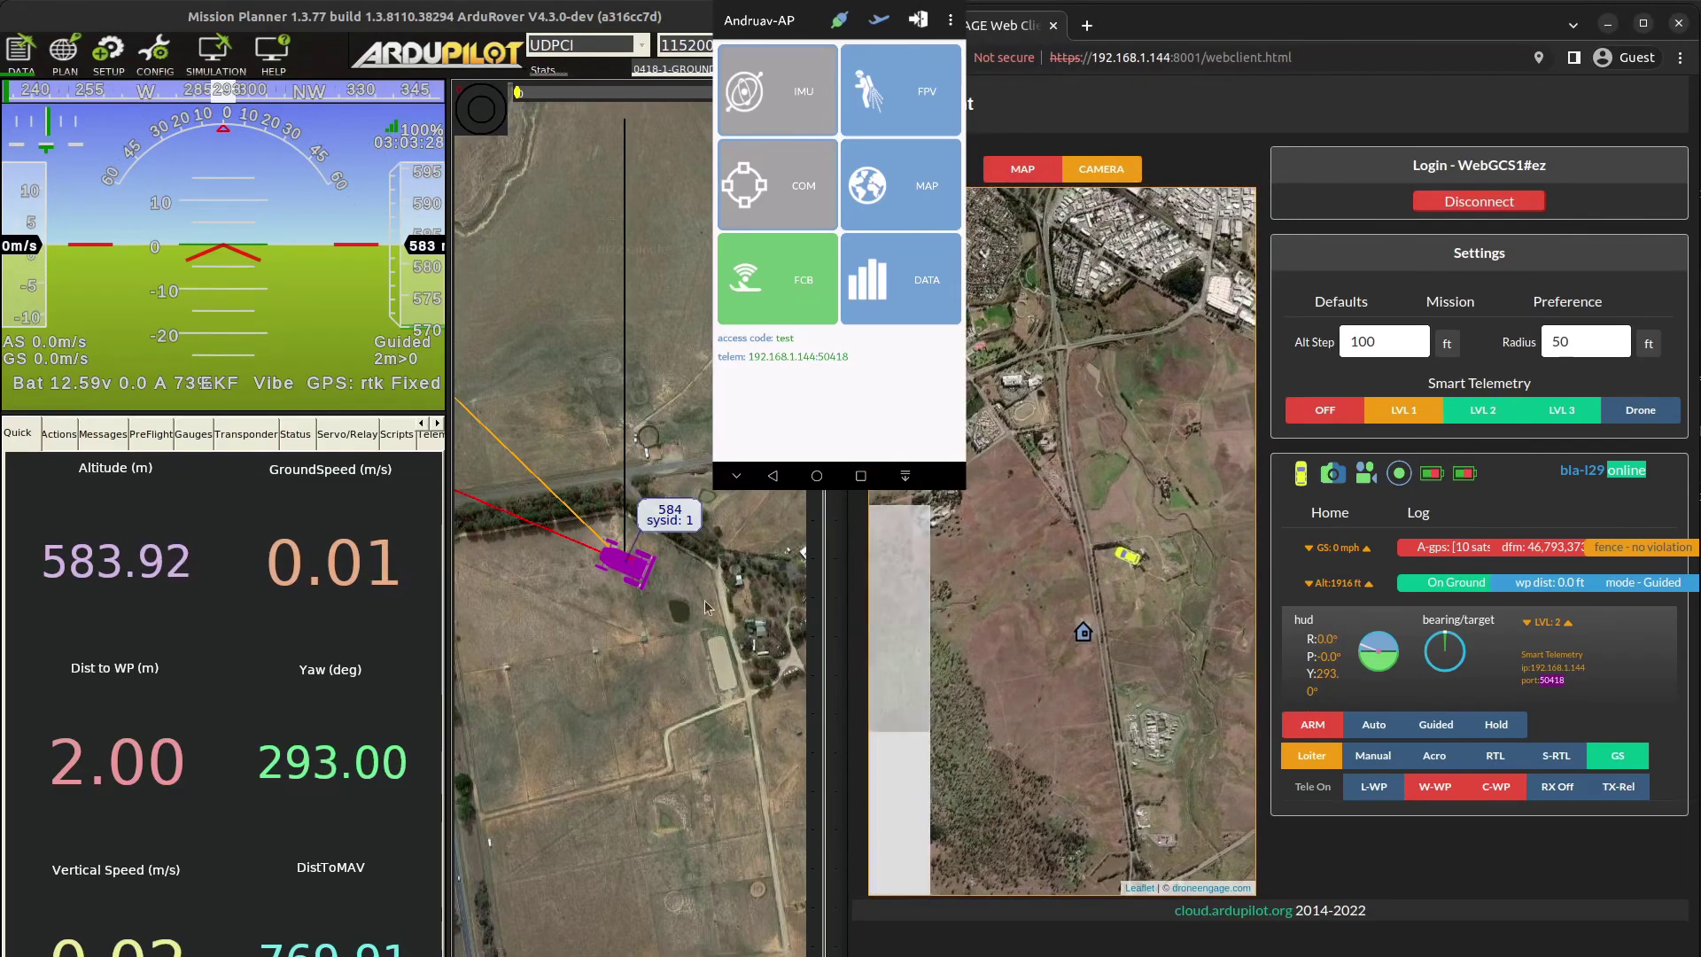
mouse_move(644, 622)
mouse_down()
mouse_move(672, 545)
mouse_move(666, 671)
mouse_move(651, 619)
mouse_up()
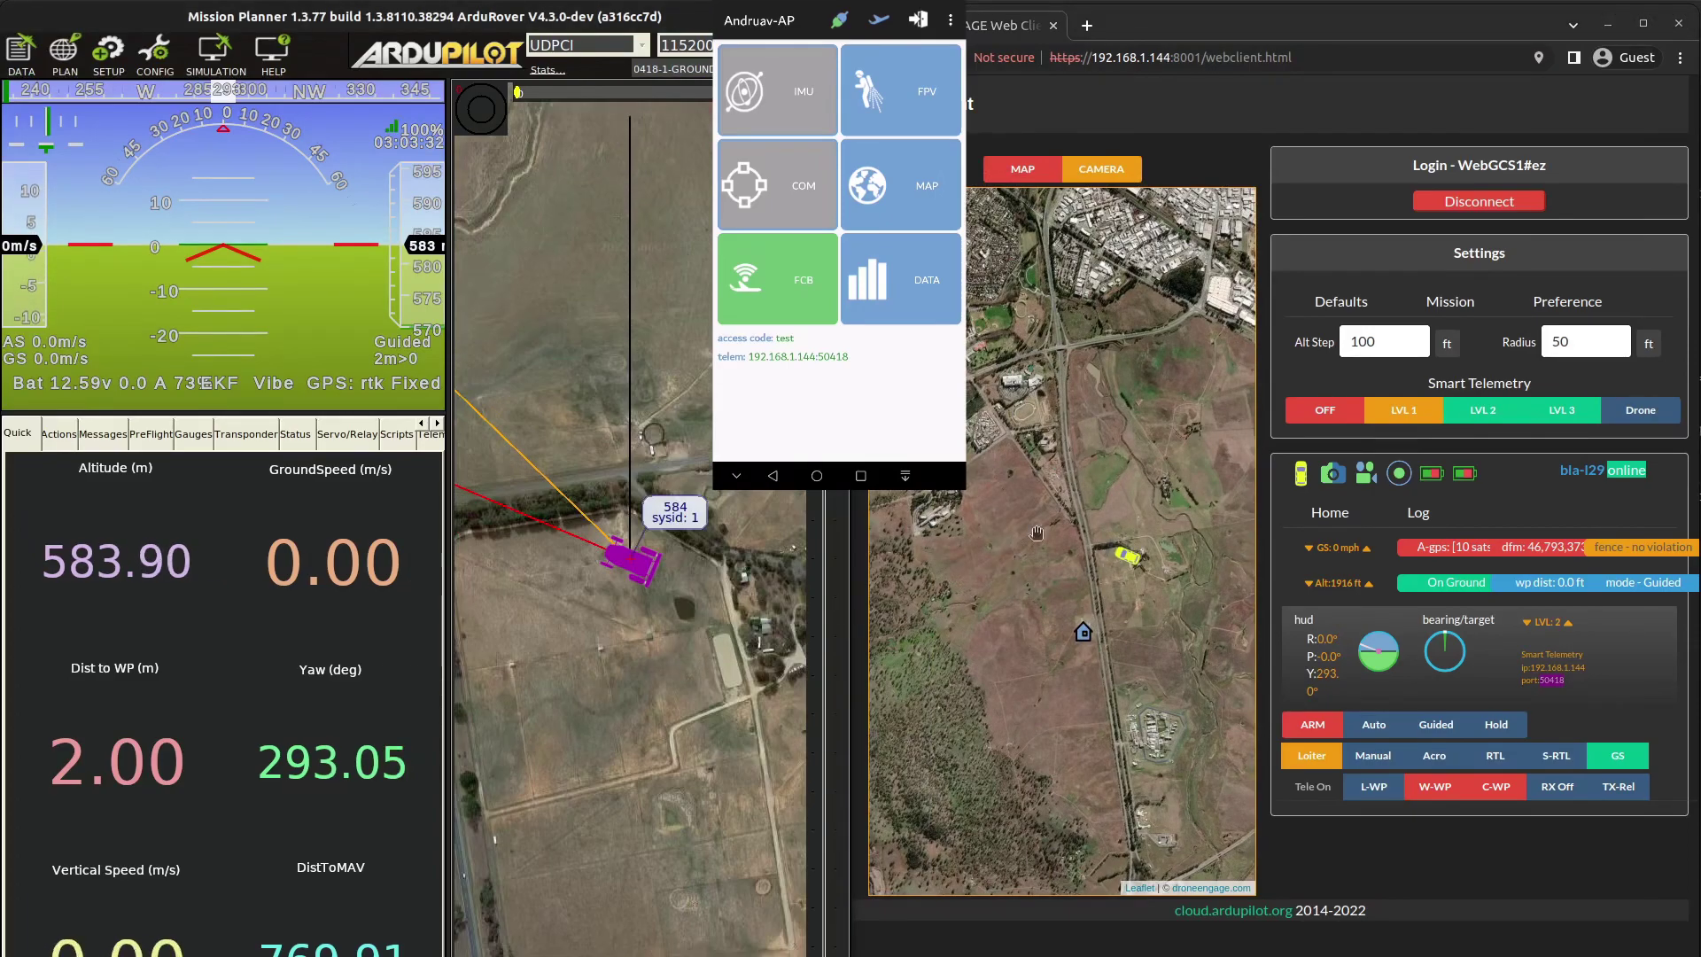
Send the rover in Guided mode at altitude 30 to a map point ahead of it.
right_click(555, 390)
click(587, 397)
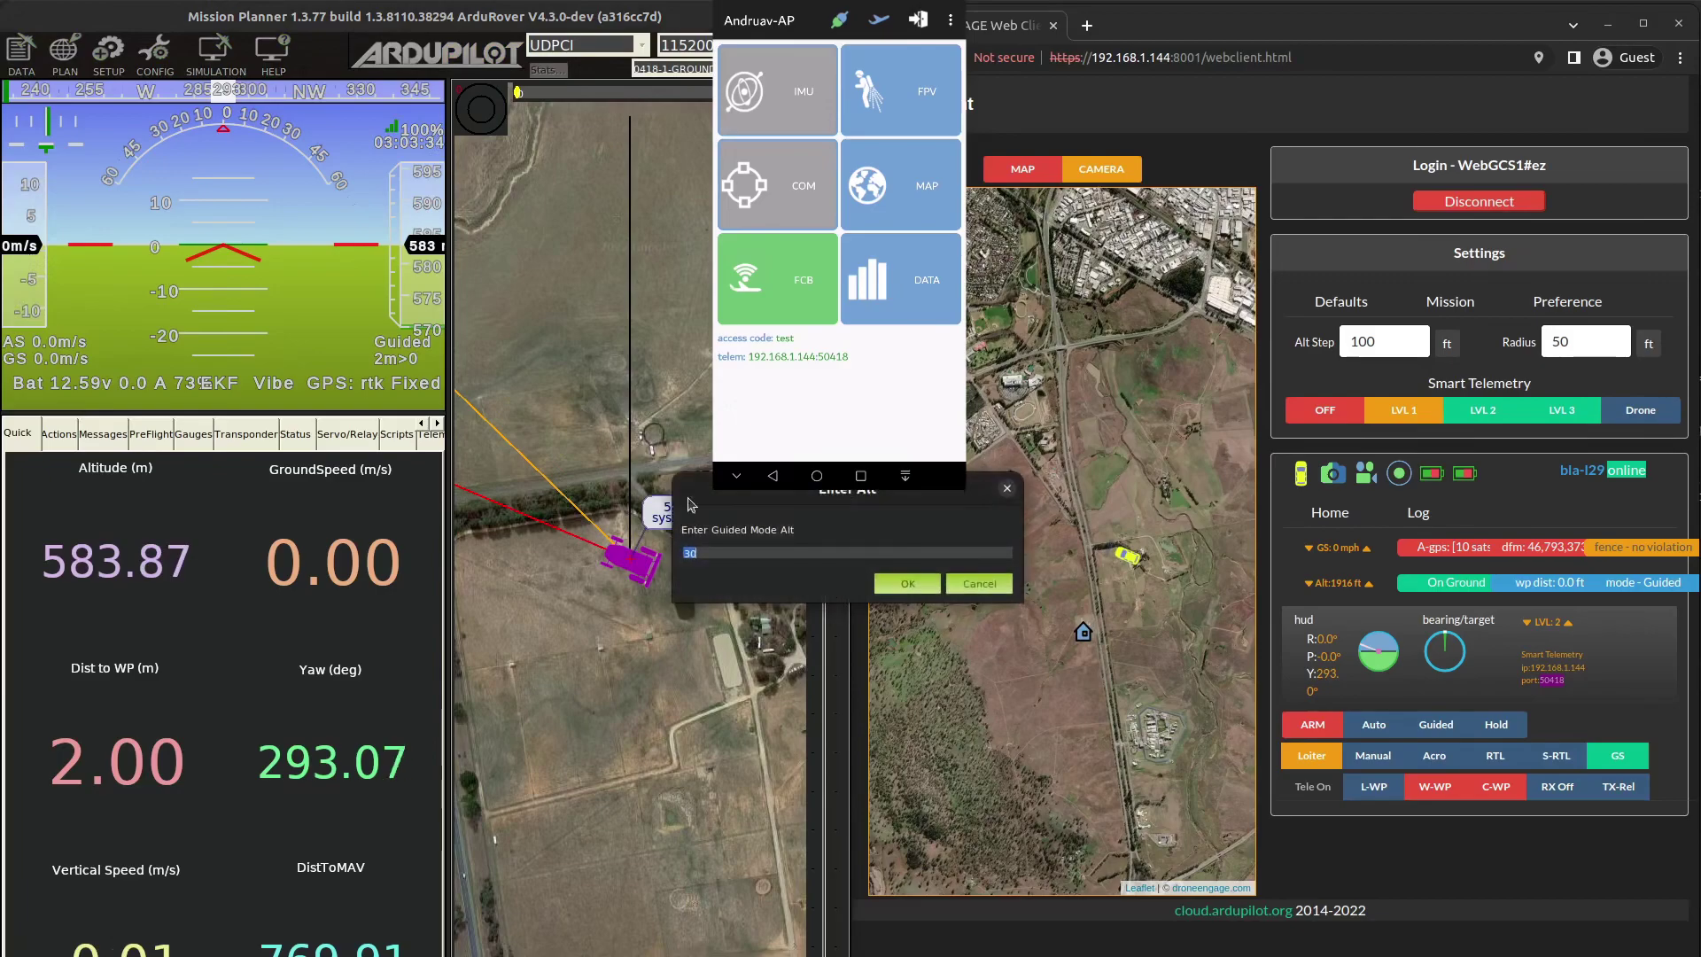
click(892, 579)
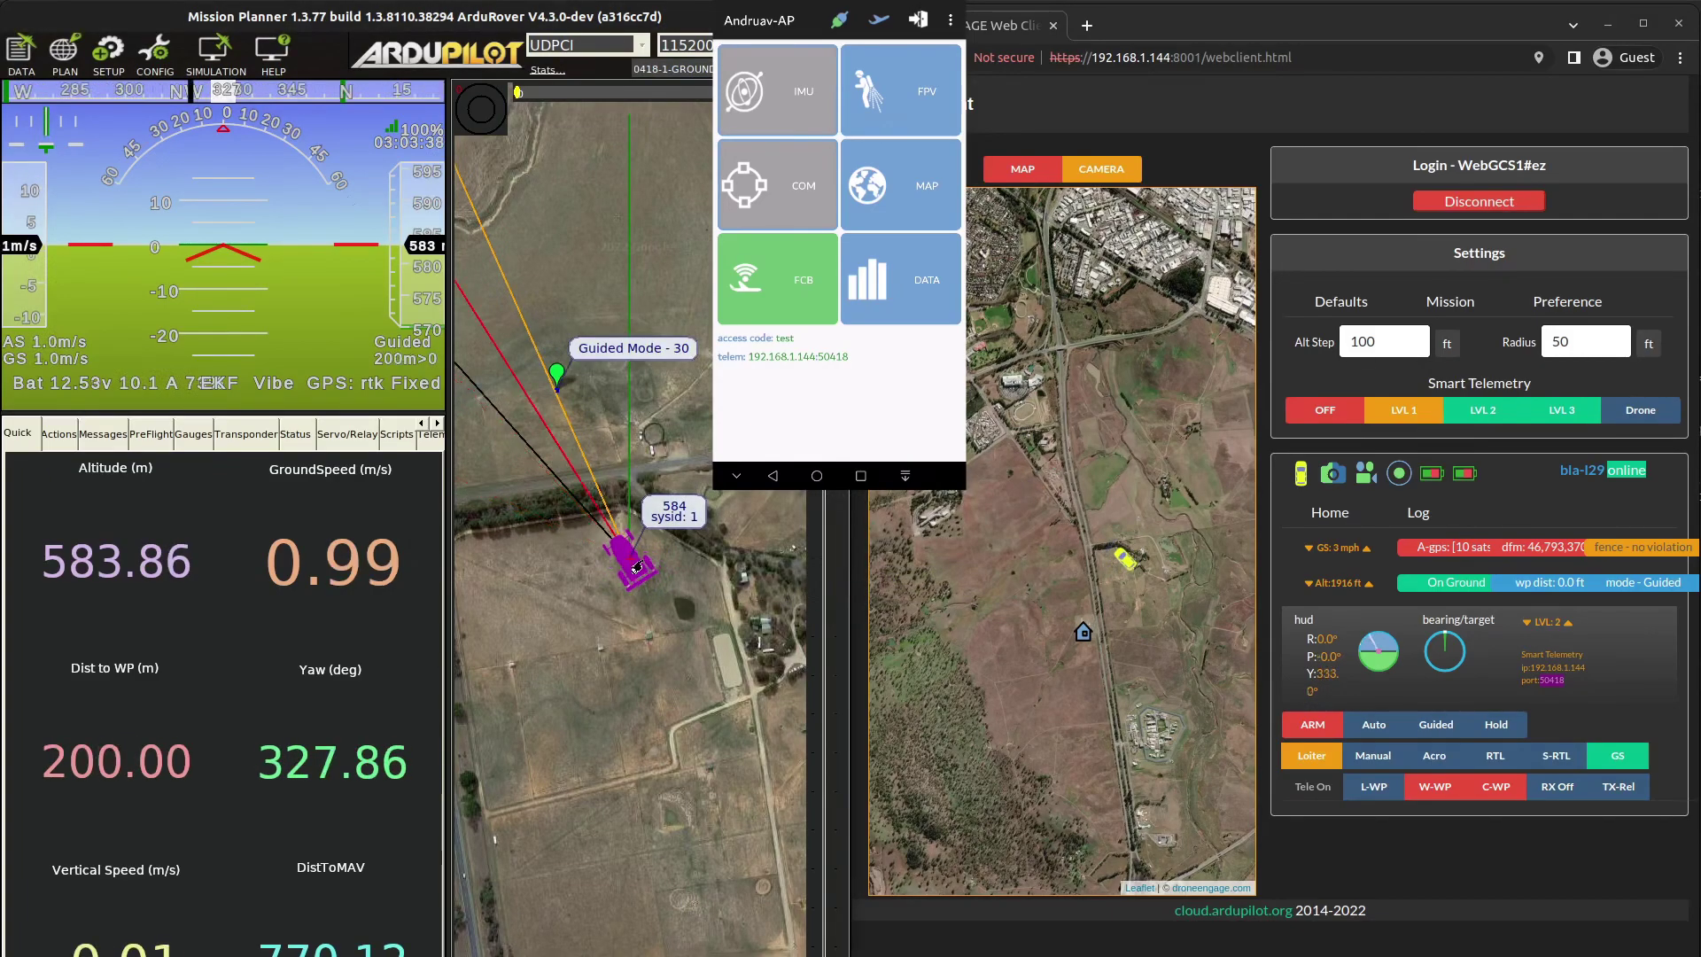
Check the rover's status details in the web client and select its telemetry ip and port.
click(1123, 558)
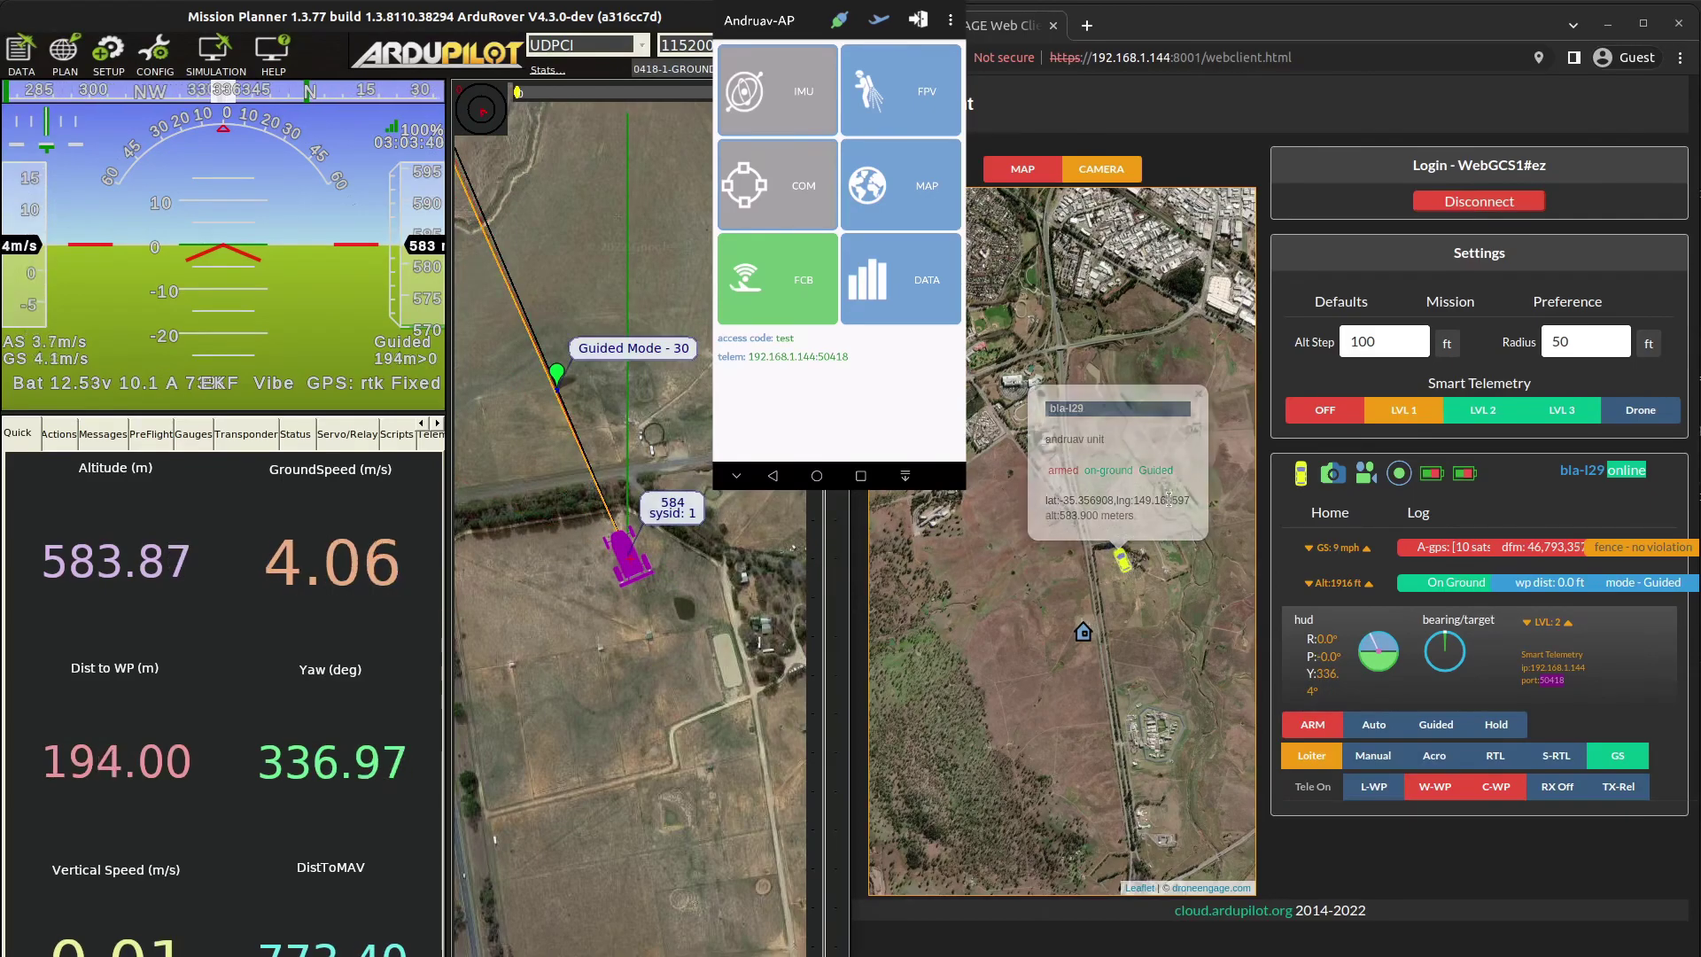
double_click(1125, 565)
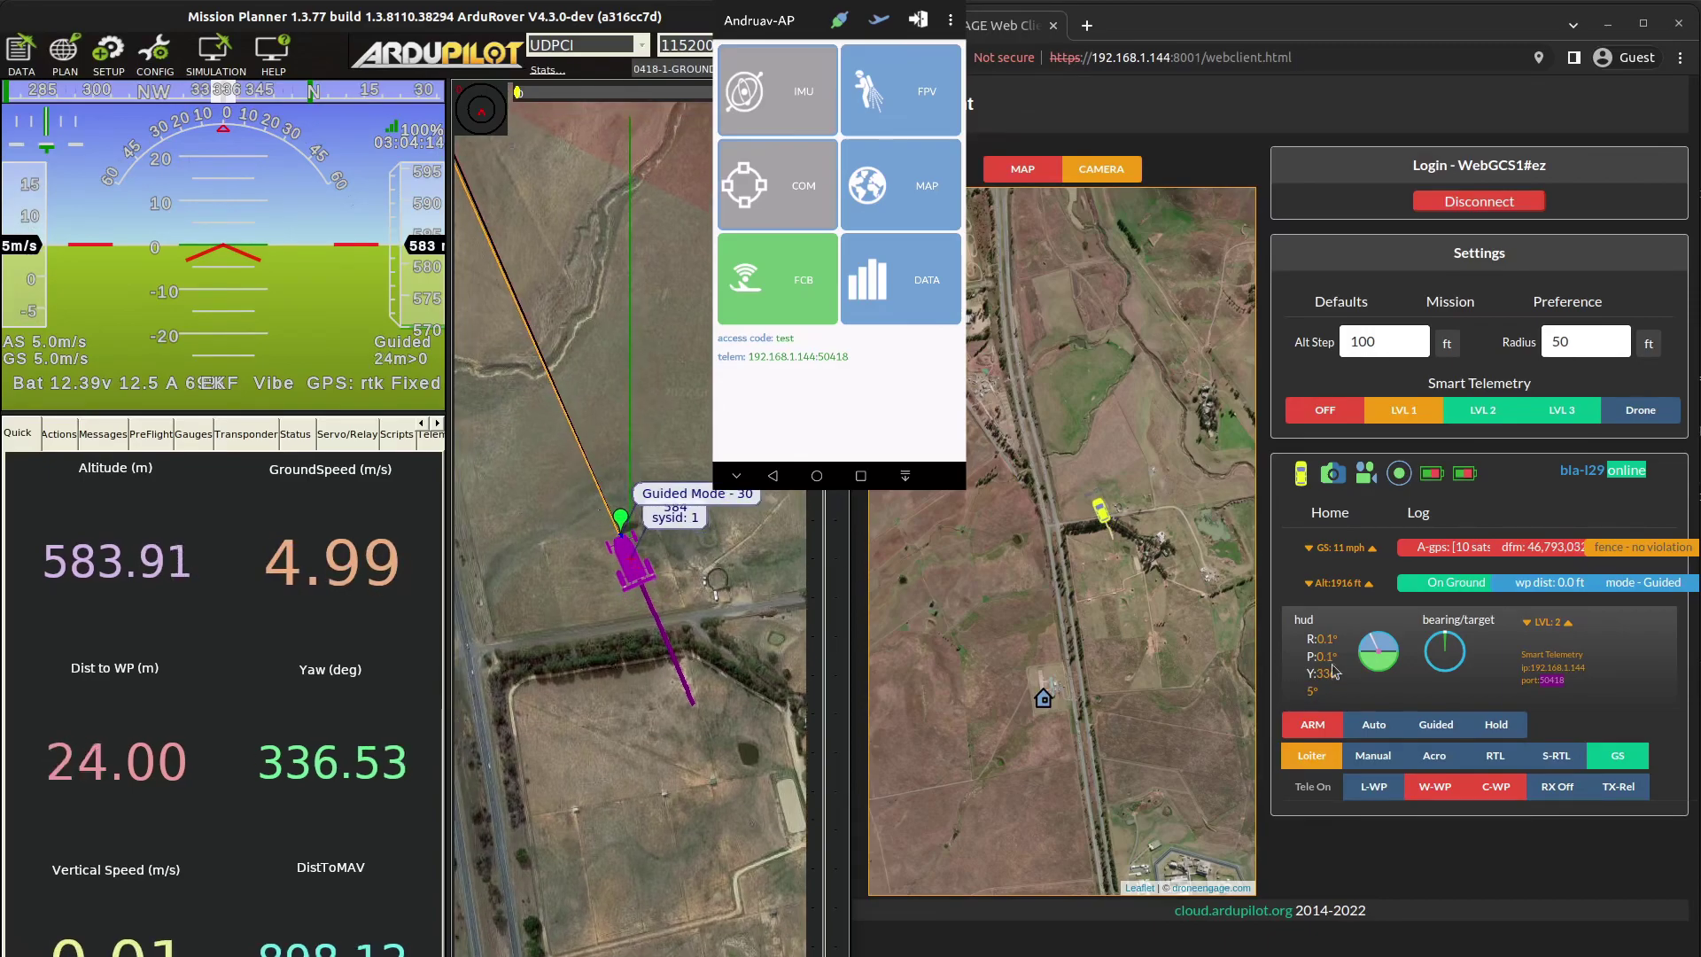
triple_click(1558, 680)
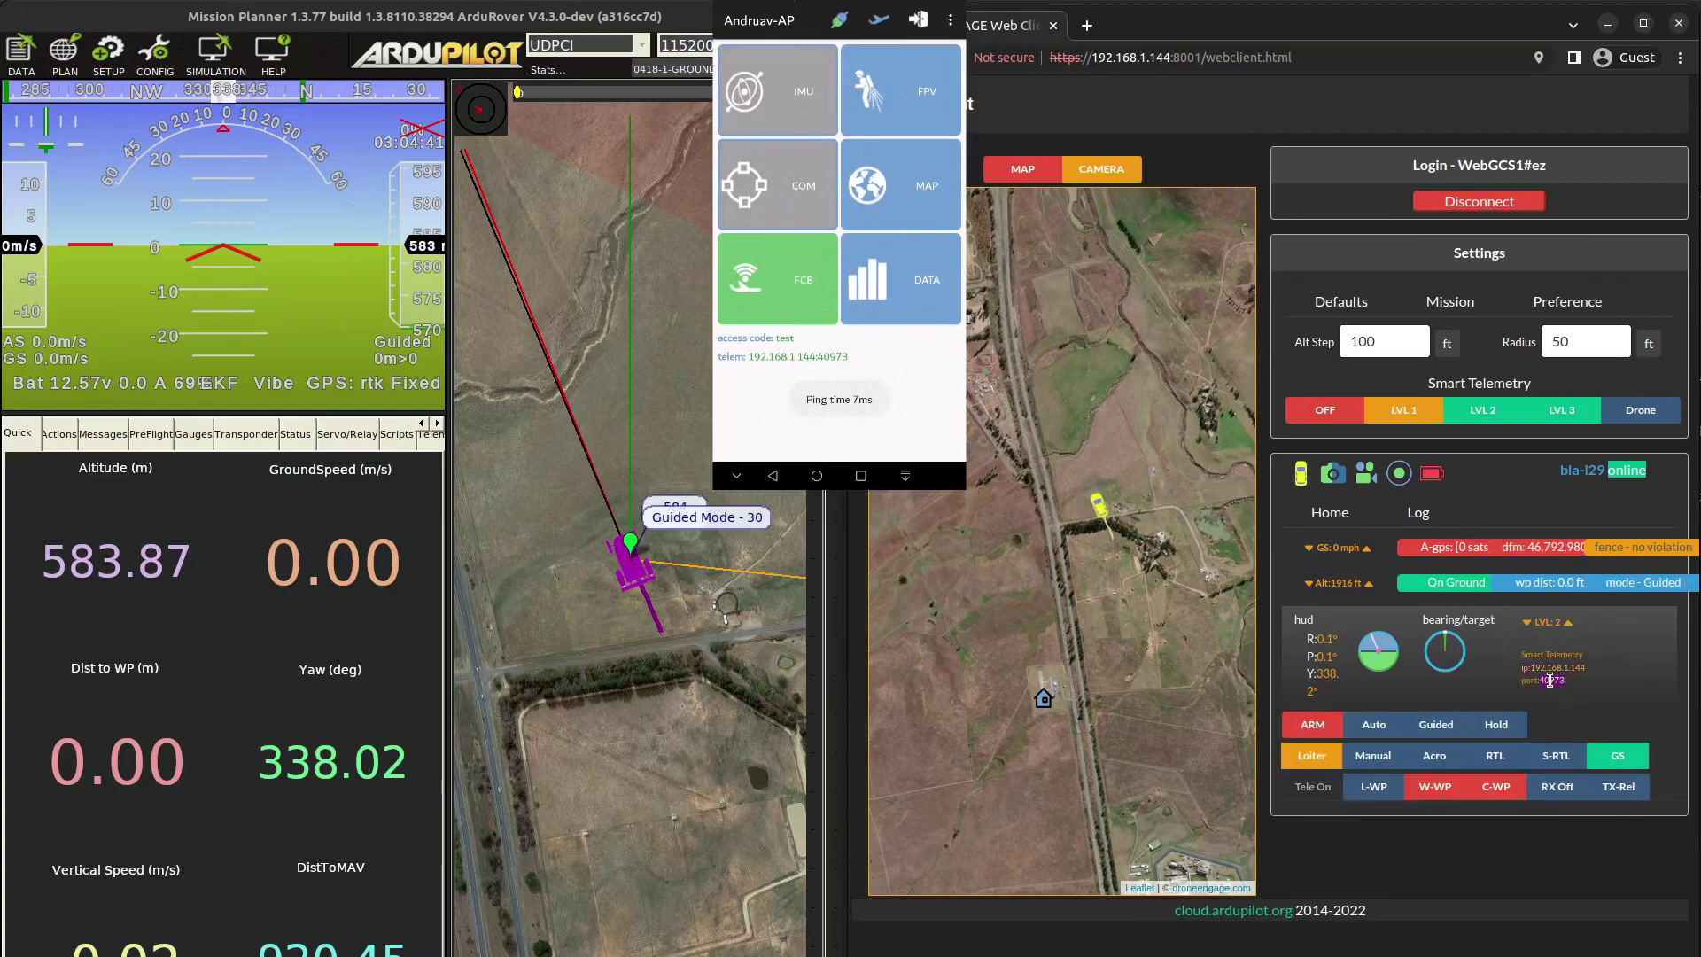
Copy the selected telemetry port in the web client and dismiss the browser menu.
right_click(1550, 680)
key(Escape)
right_click(1040, 515)
click(1031, 523)
Send the rover to a chosen web-map spot with Goto Here and check its status popup.
double_click(1060, 524)
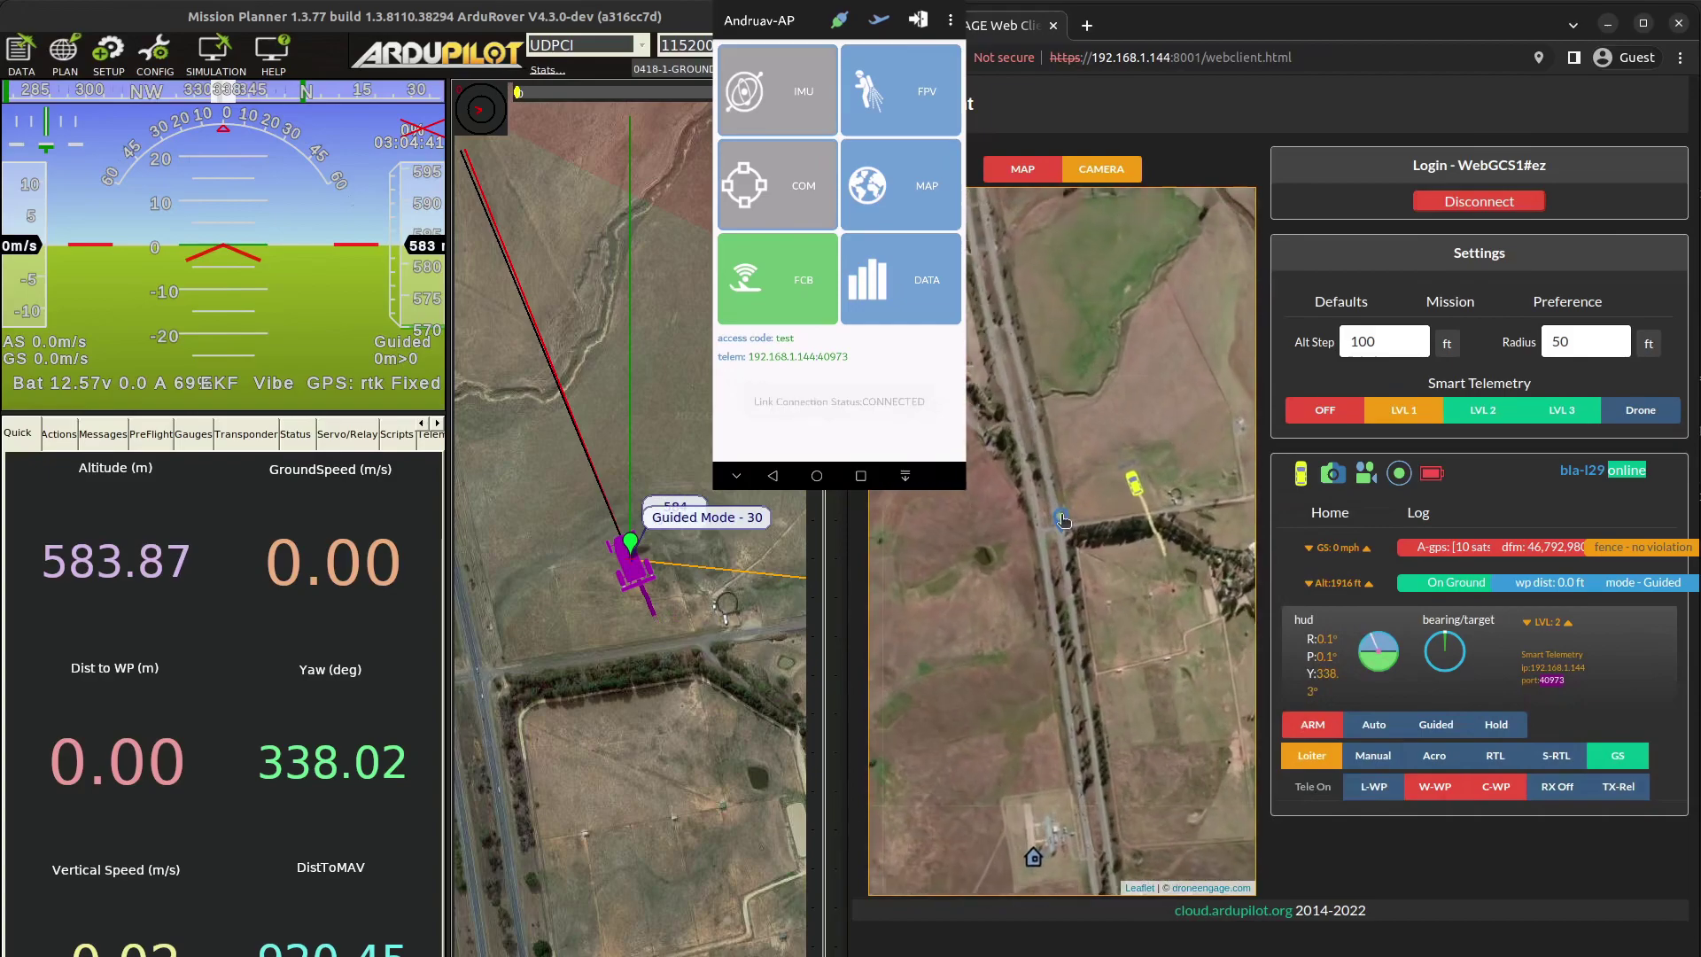
click(1088, 493)
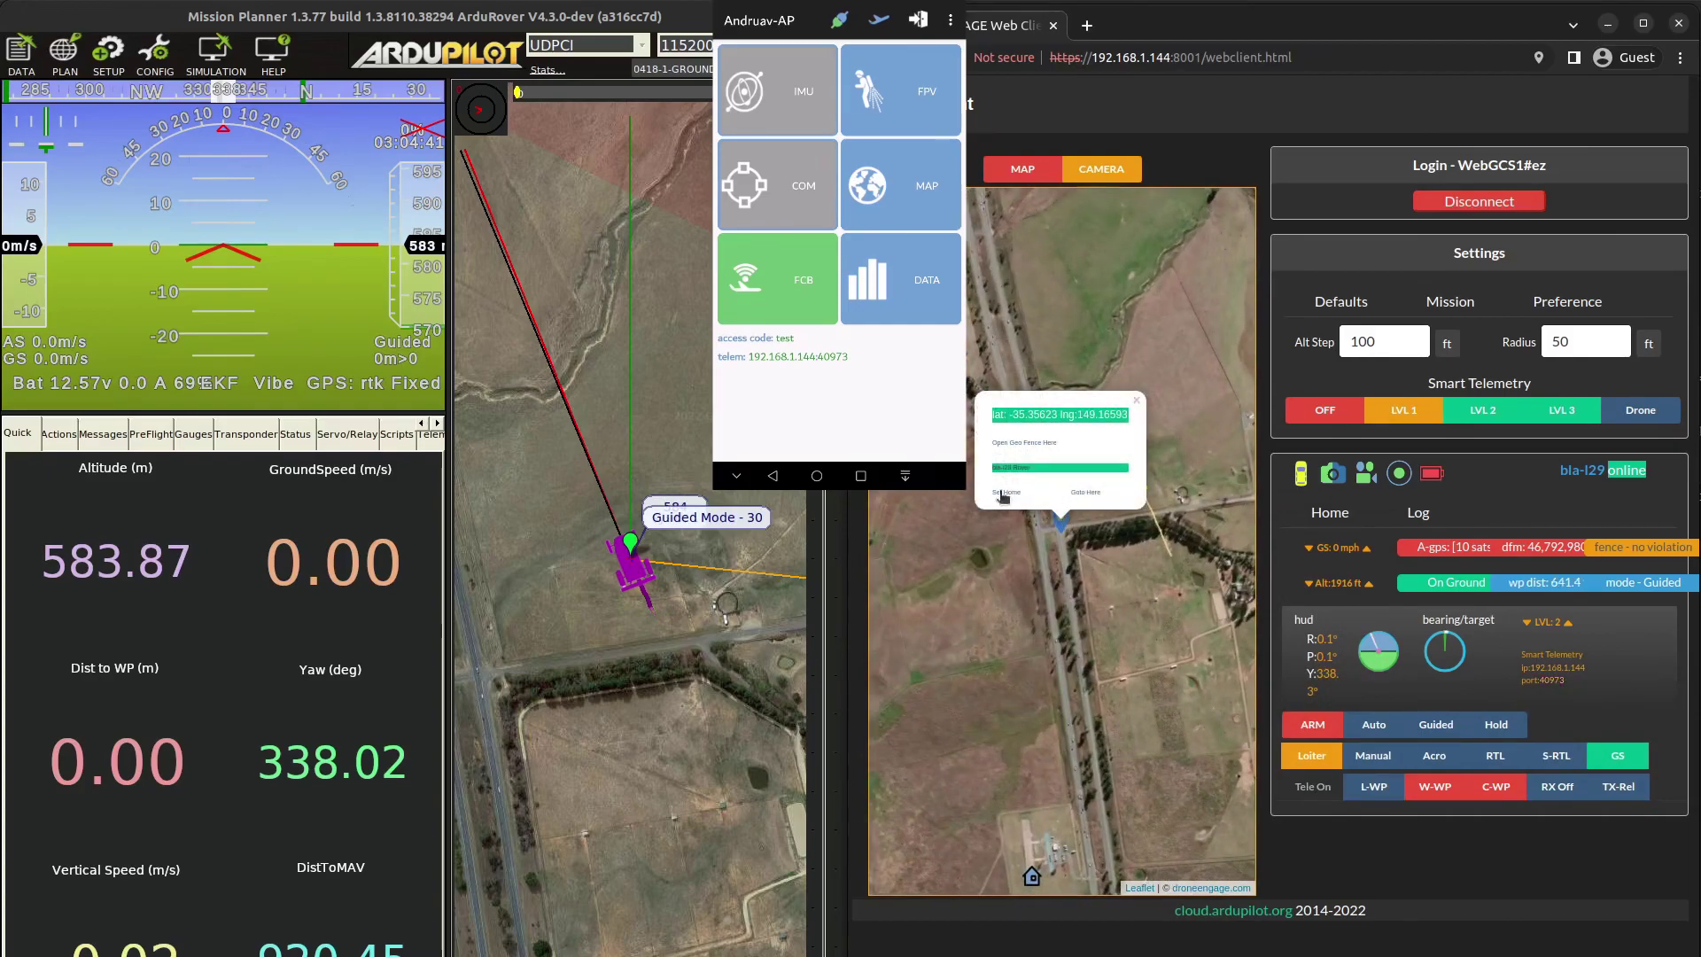
click(1137, 404)
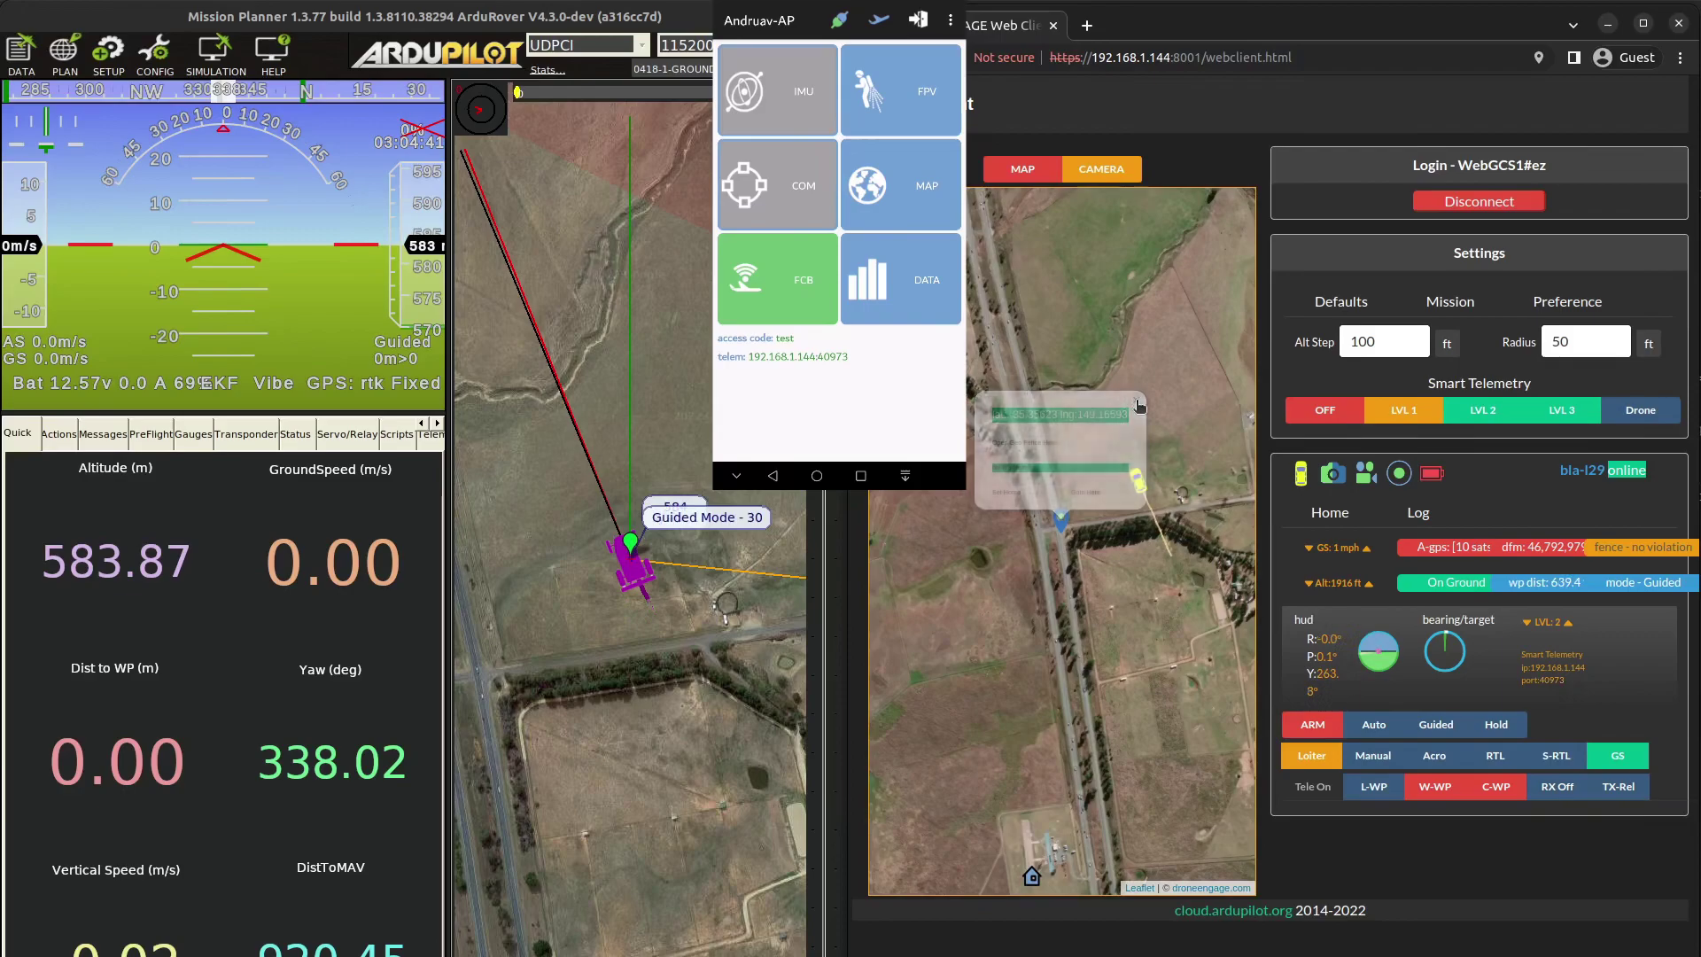
click(1141, 470)
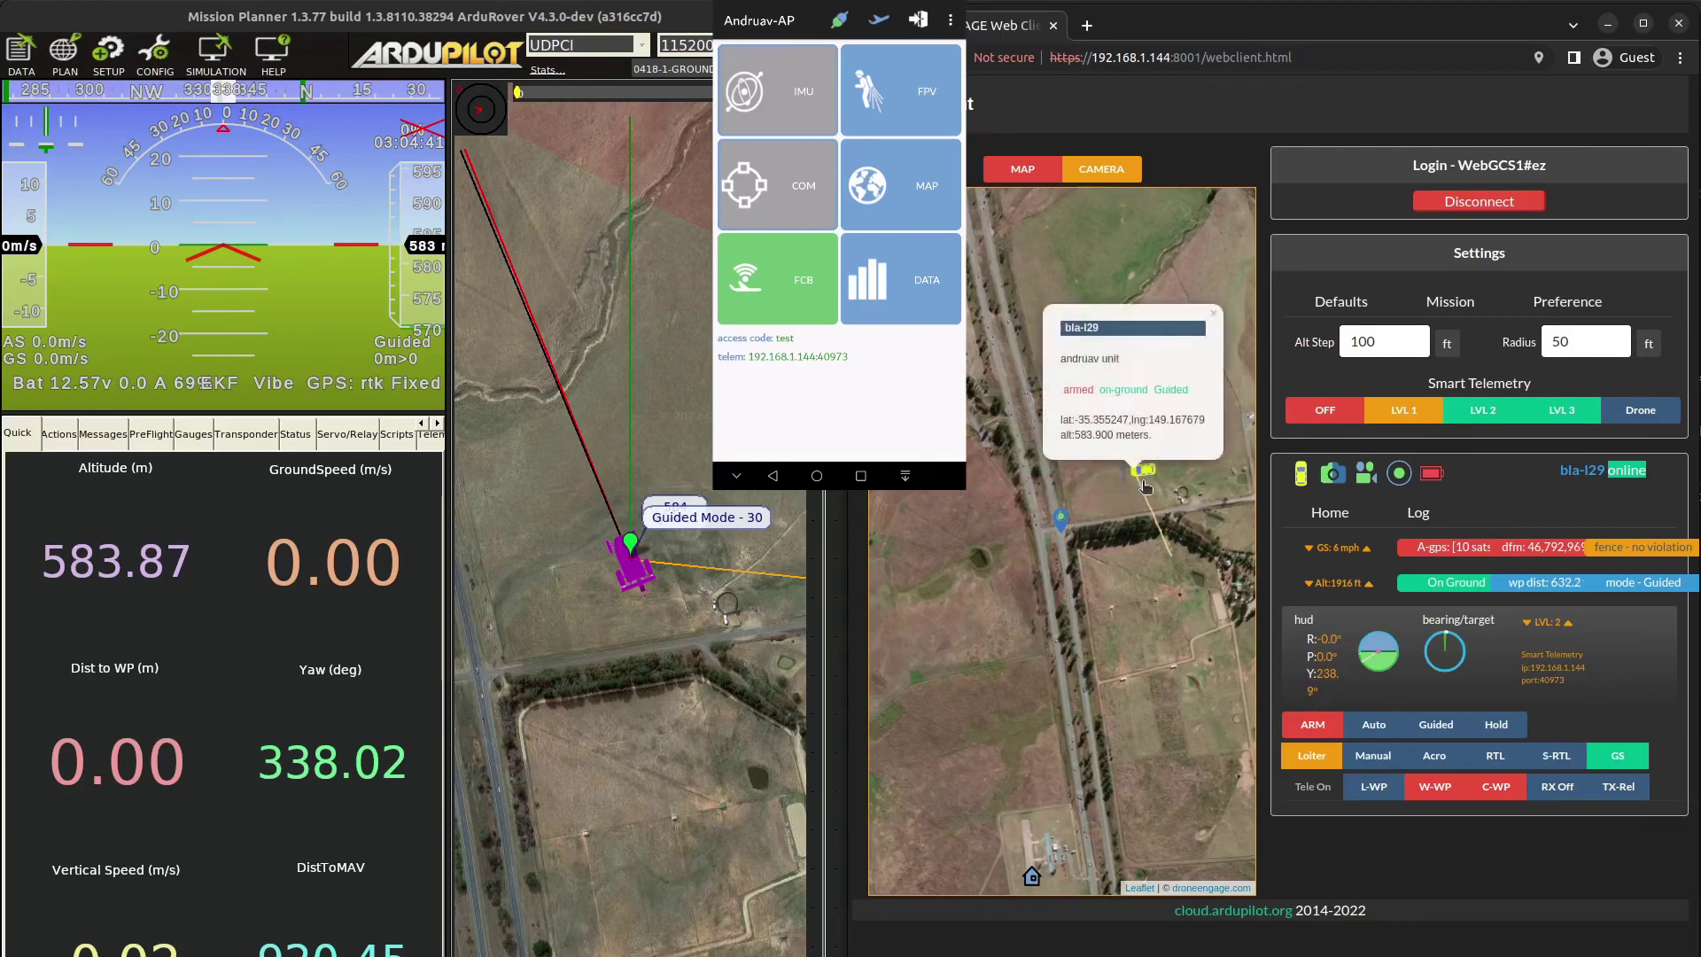
click(1126, 493)
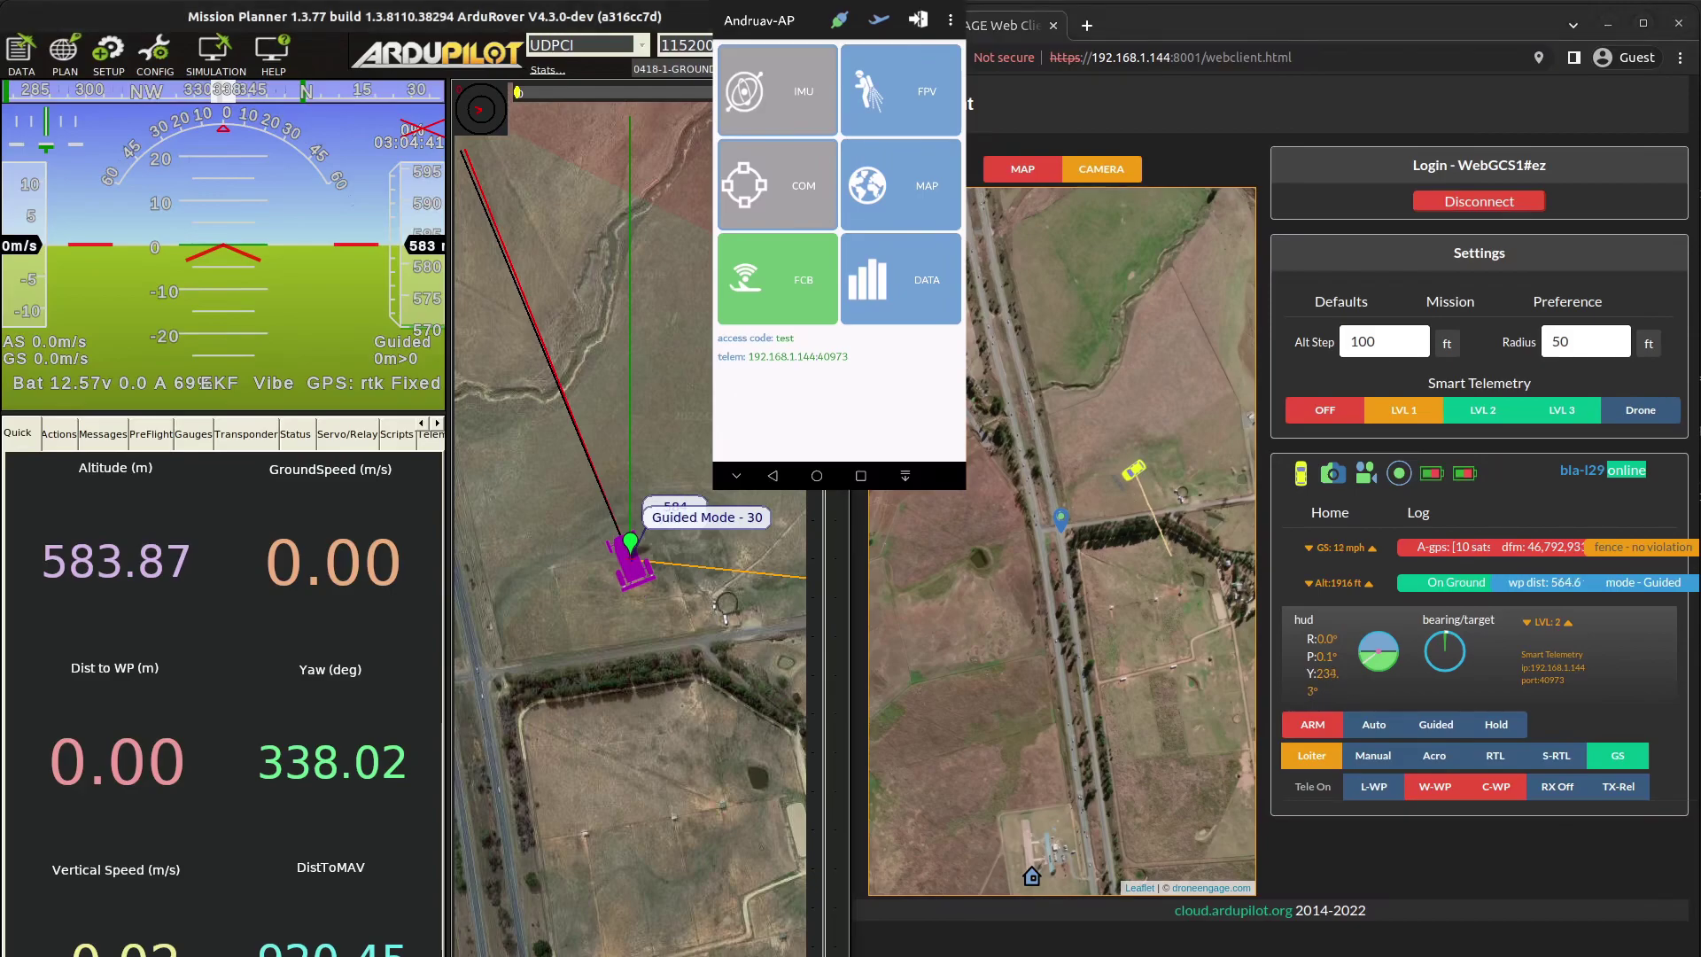
Reconnect Mission Planner to 192.168.1.144 on port 40973 and pan to follow the rover.
click(906, 581)
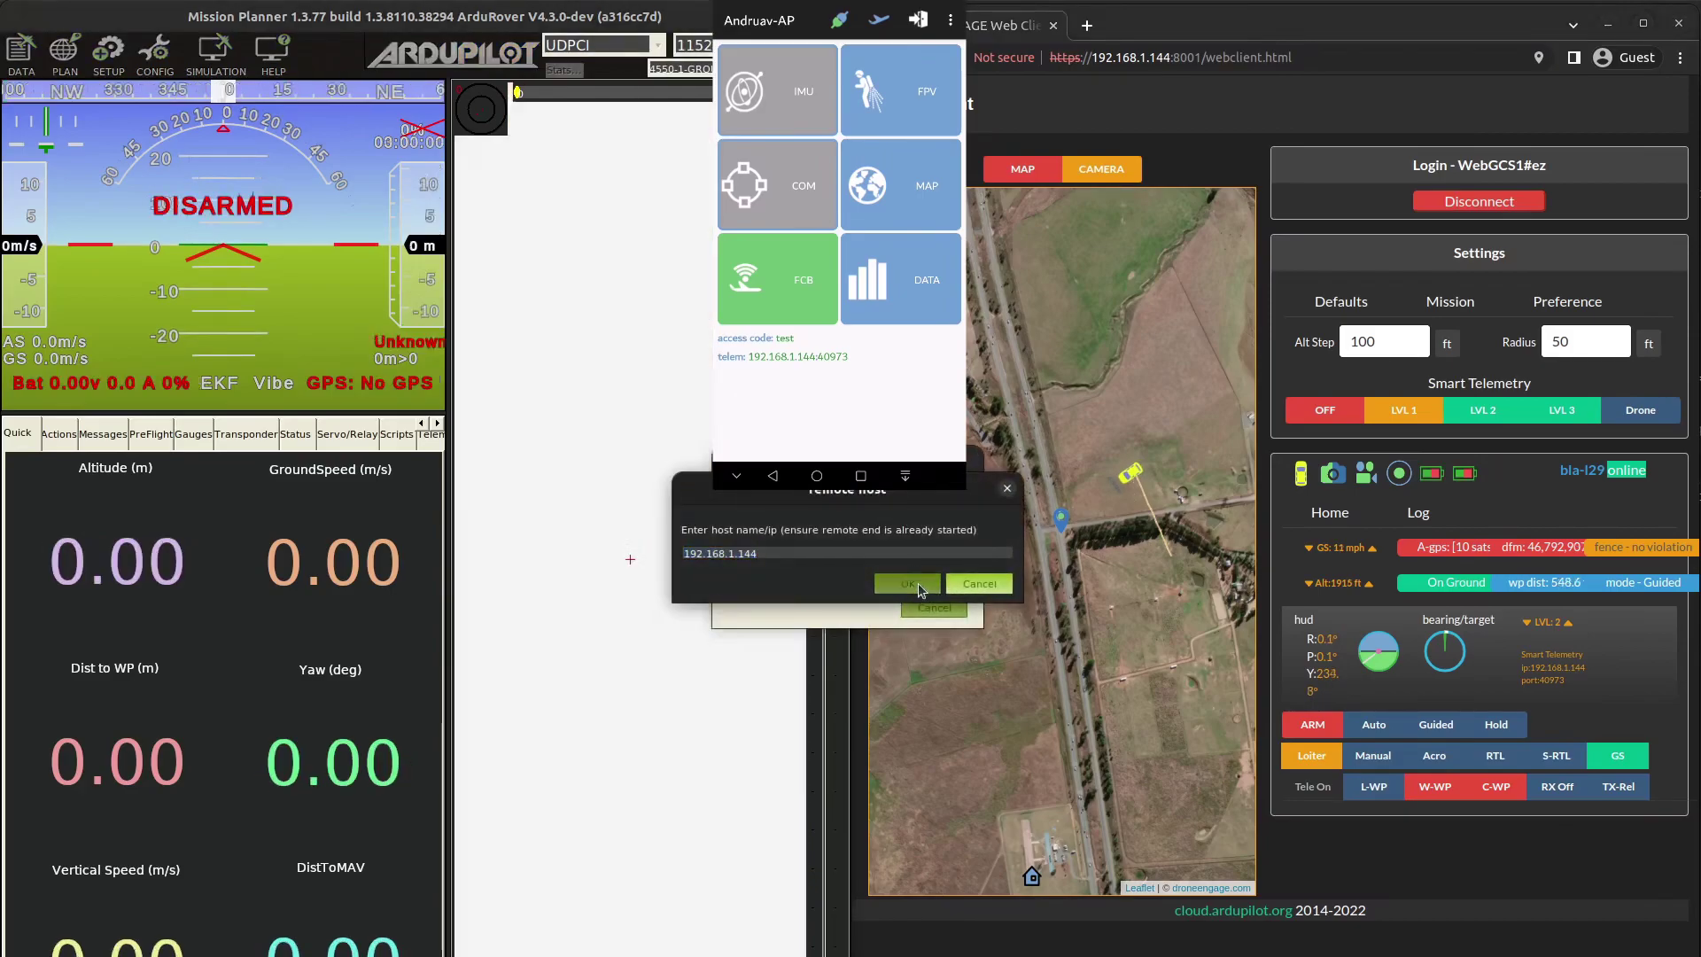
click(932, 590)
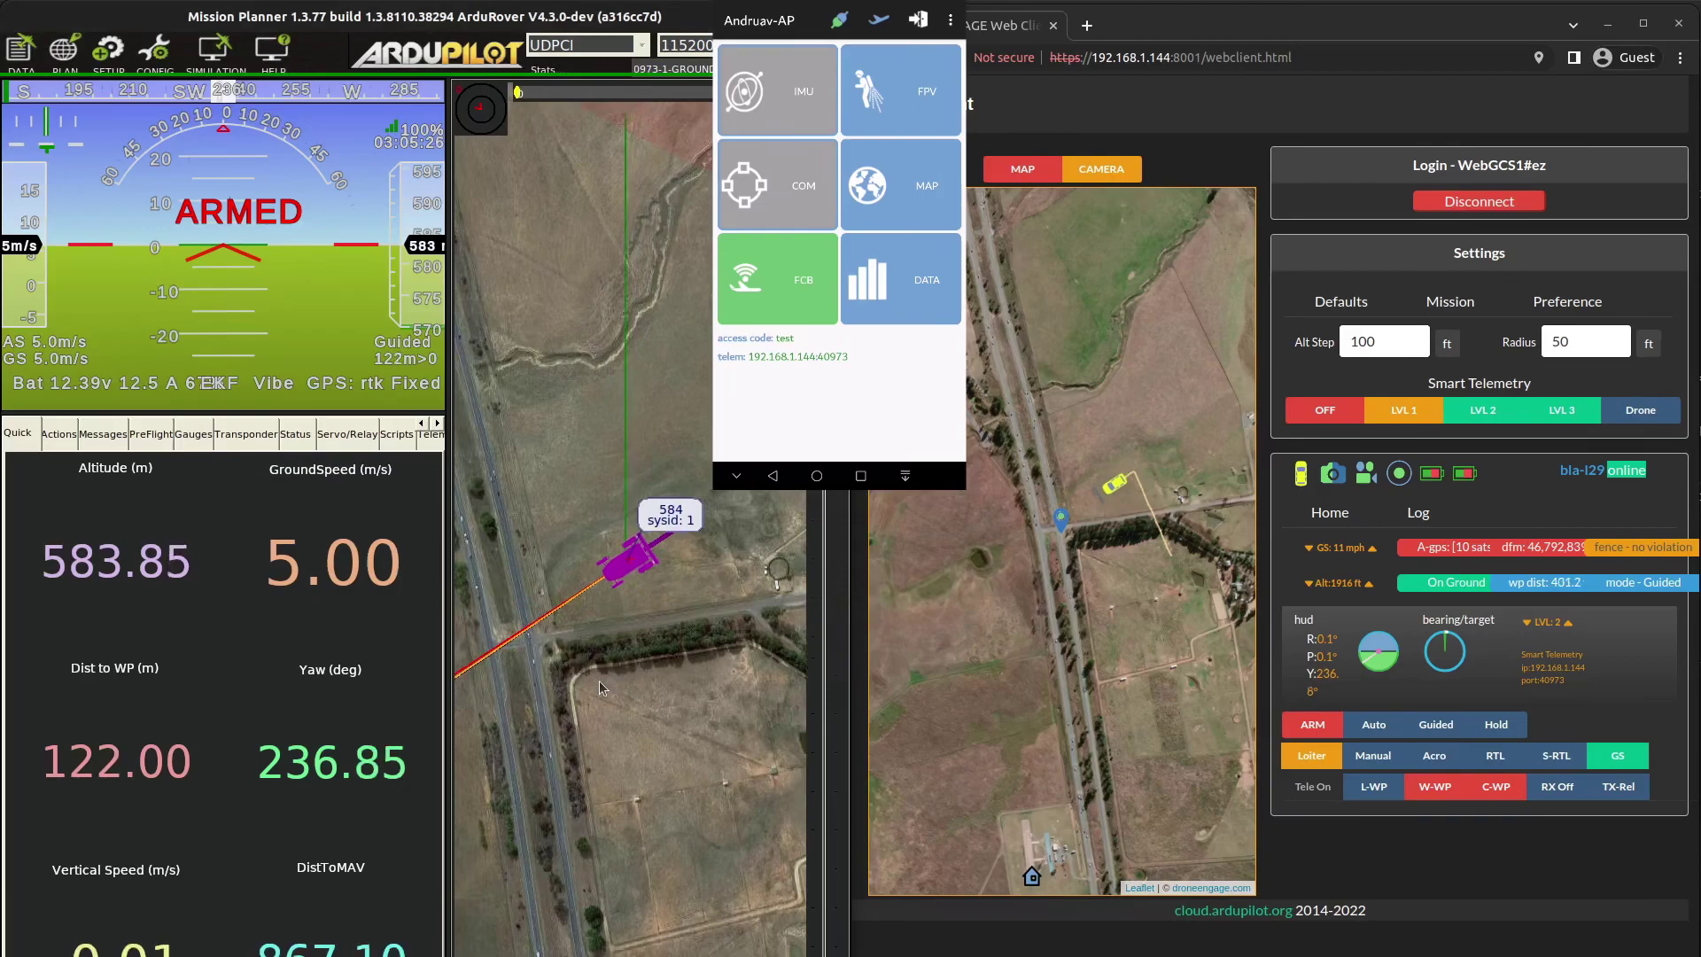
drag(589, 705, 698, 640)
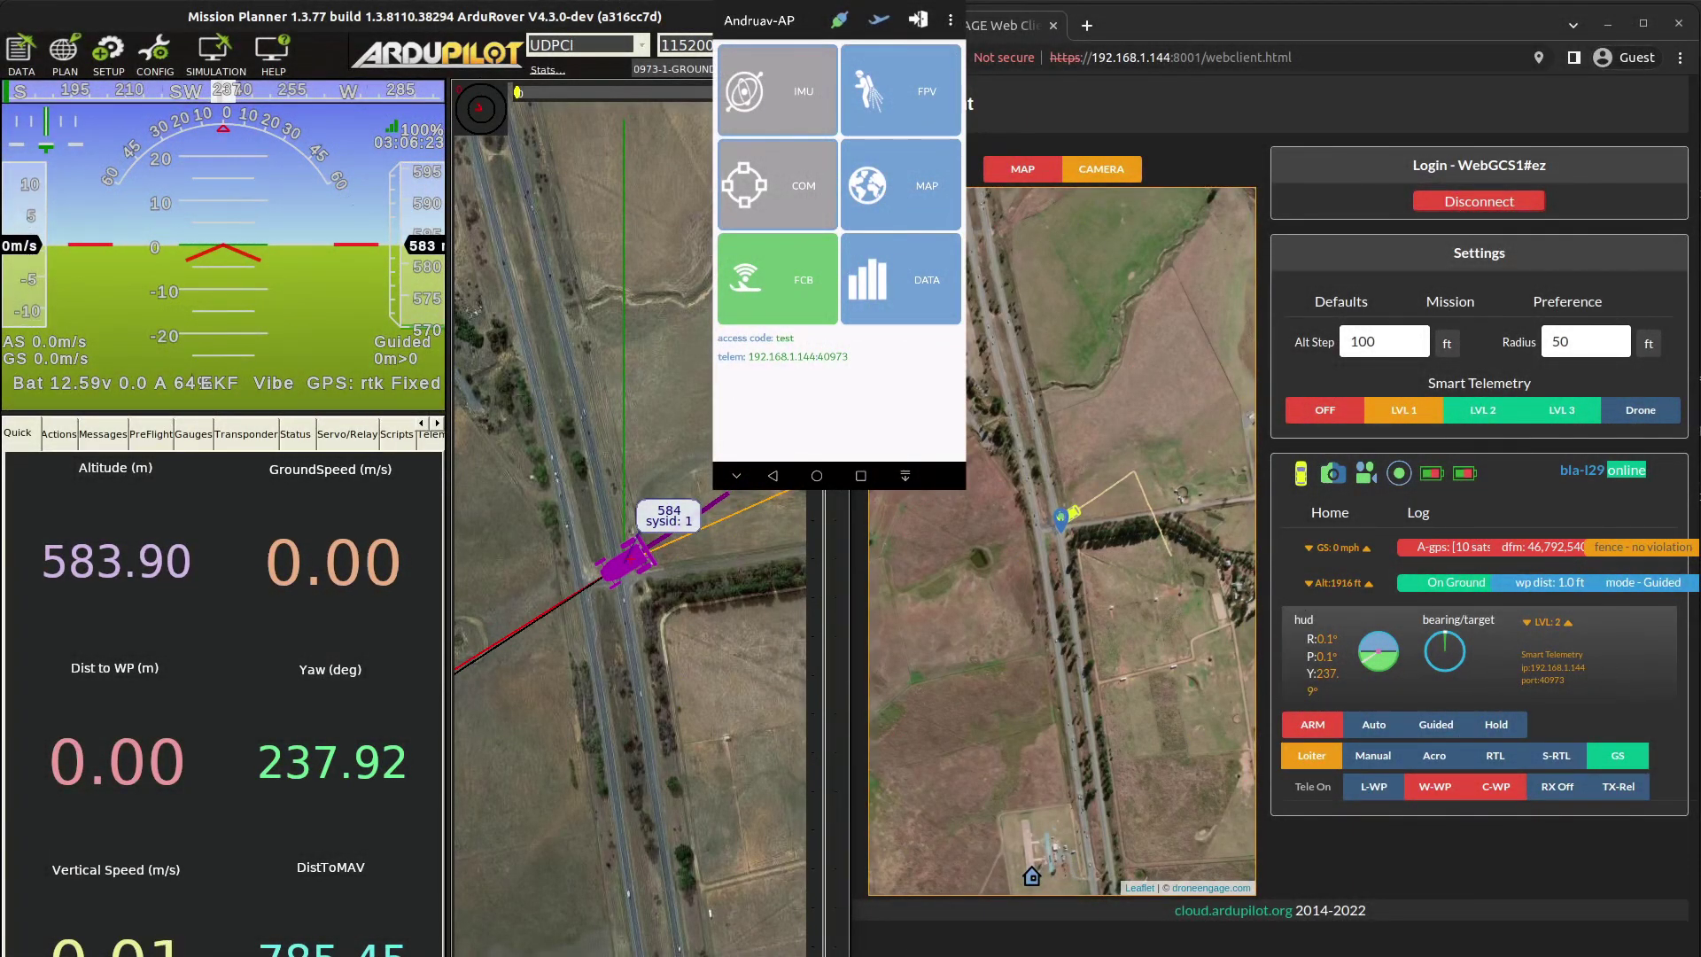
Switch to the Andruav server's debug session in Visual Studio Code.
key(alt+Tab)
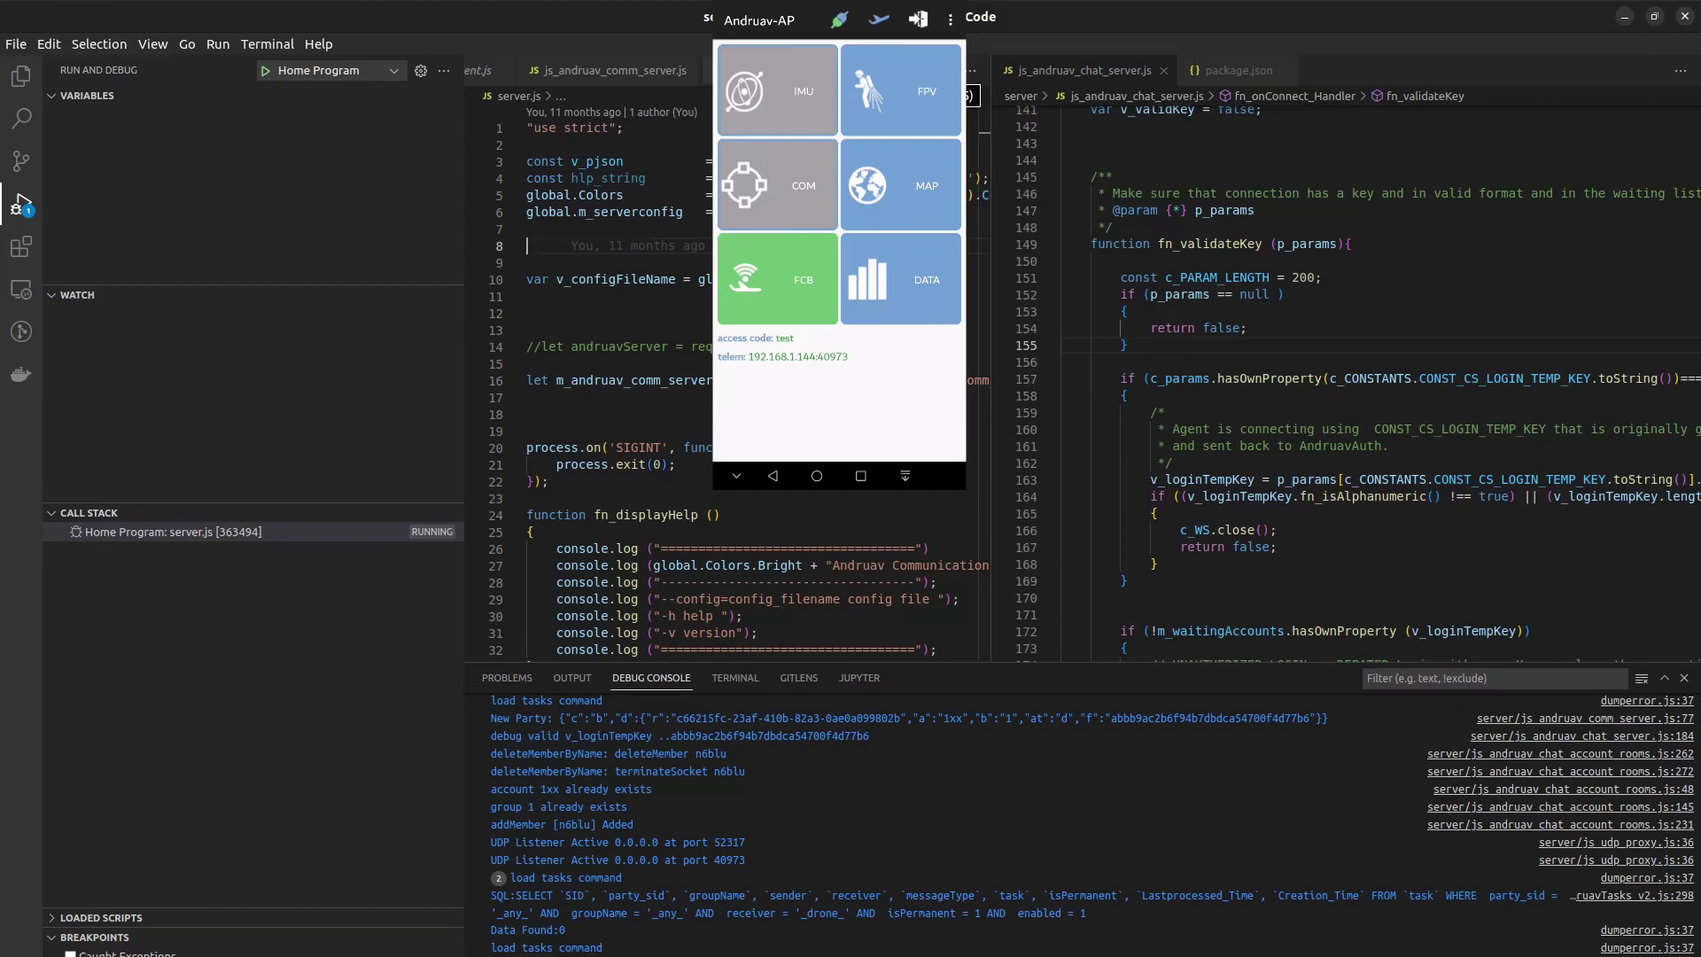
Restart the Andruav server debug session and minimize Visual Studio Code.
key(ctrl+shift+F5)
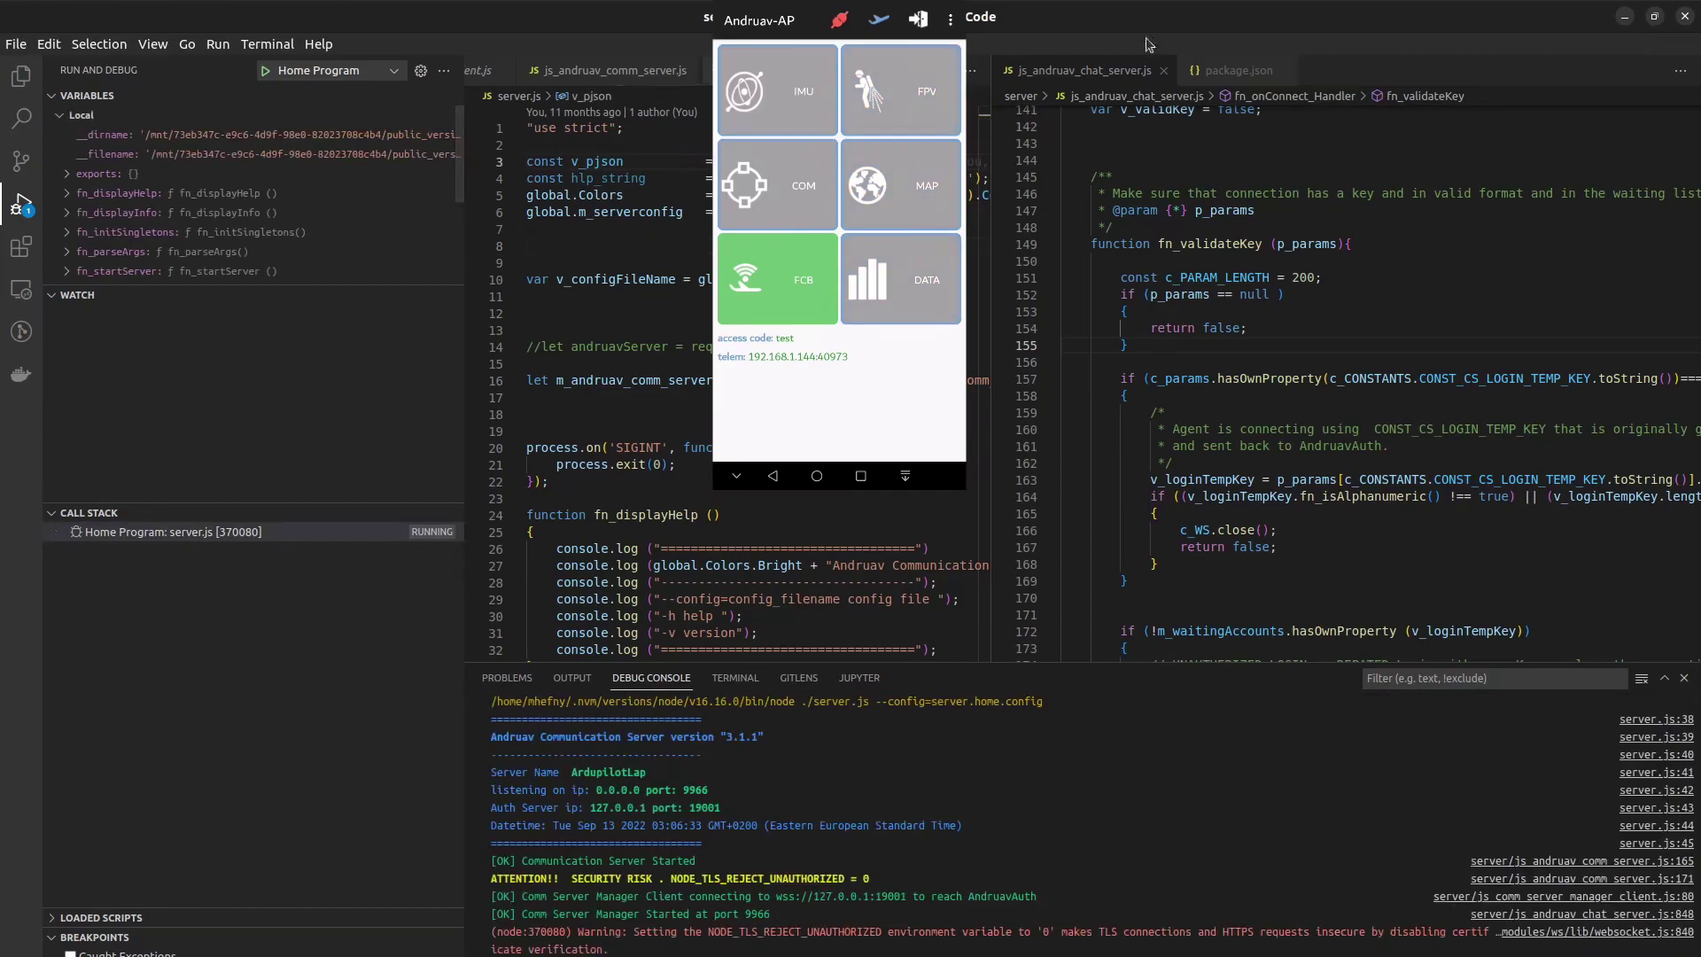
click(1623, 16)
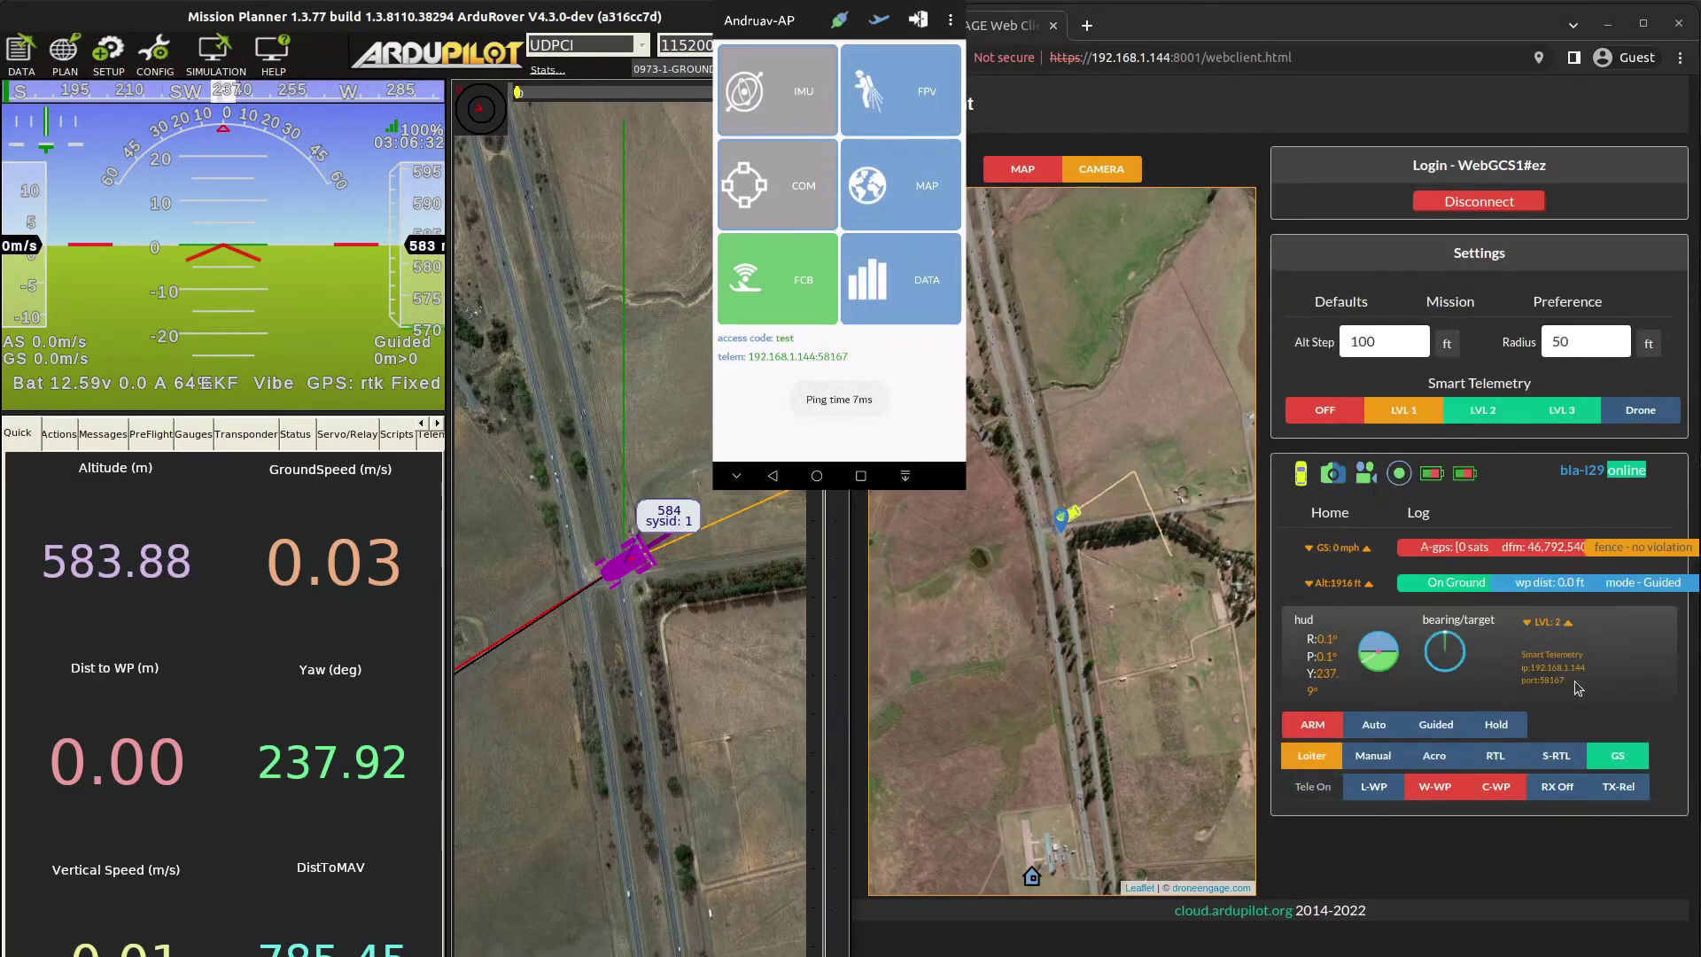
Copy telemetry port 58167 from the web client's rover panel.
double_click(1552, 681)
right_click(1559, 681)
click(1562, 693)
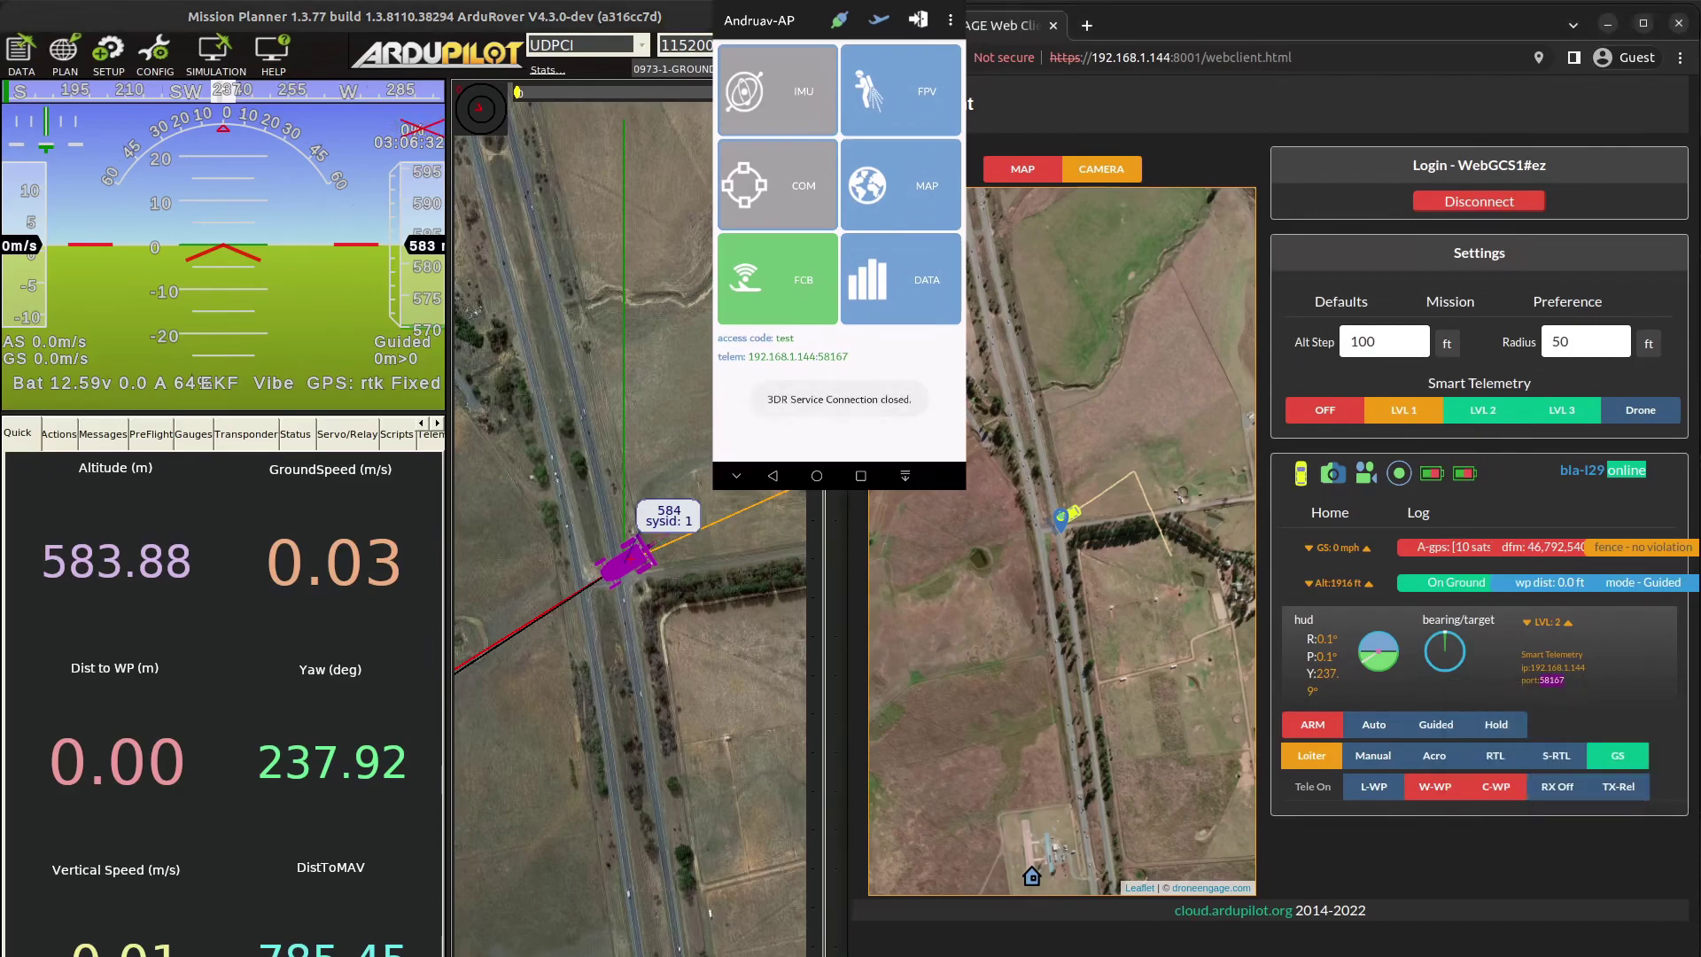
Reconnect Mission Planner over UDPCI to host 192.168.1.144 on port 58167.
click(830, 505)
click(895, 587)
click(905, 584)
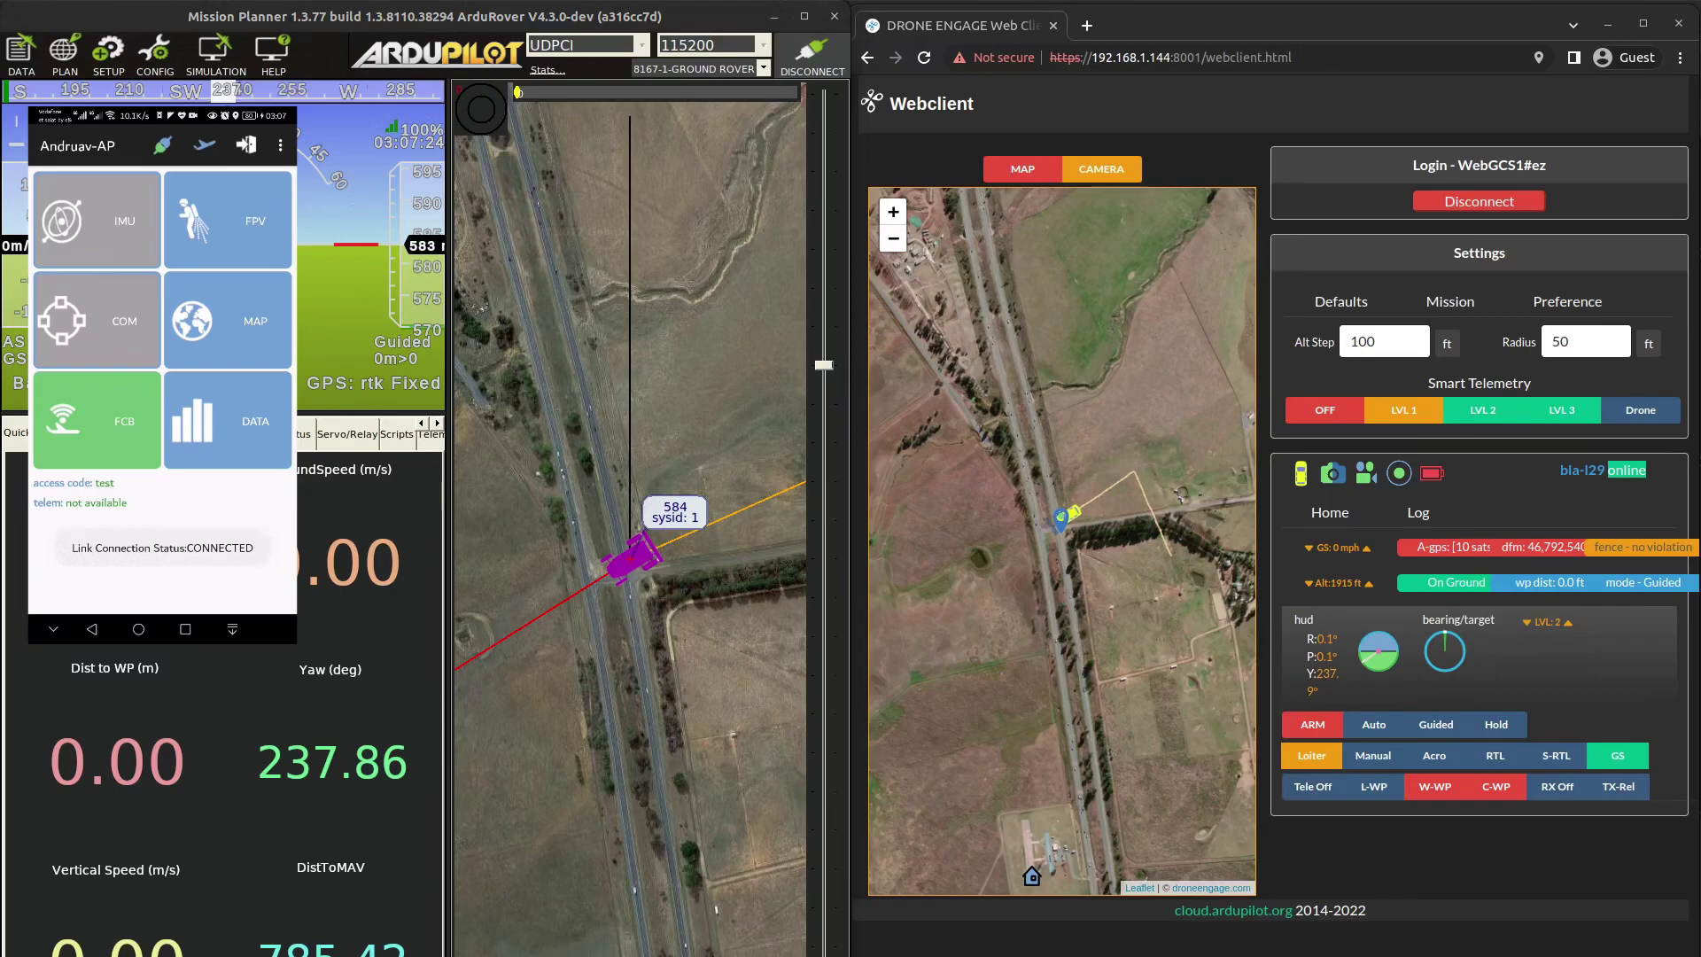
Run andruavplugin in a new terminal and switch rover telemetry on in the web client.
key(ctrl+alt+t)
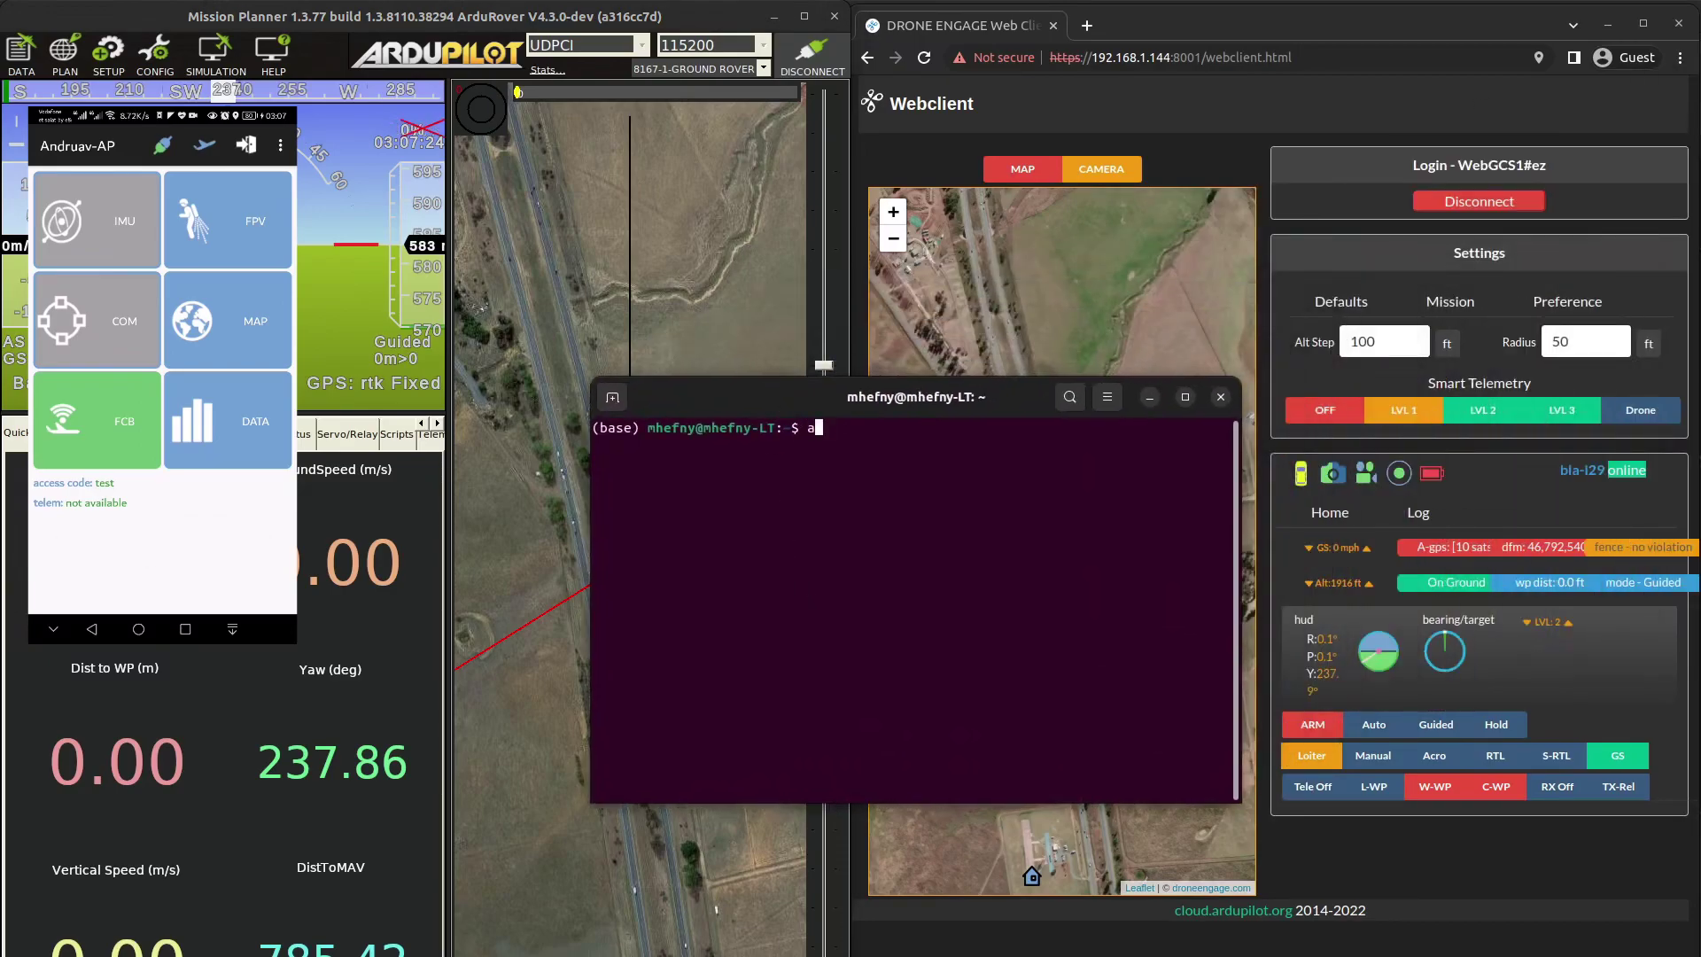
text(andruavplugin q)
key(Return)
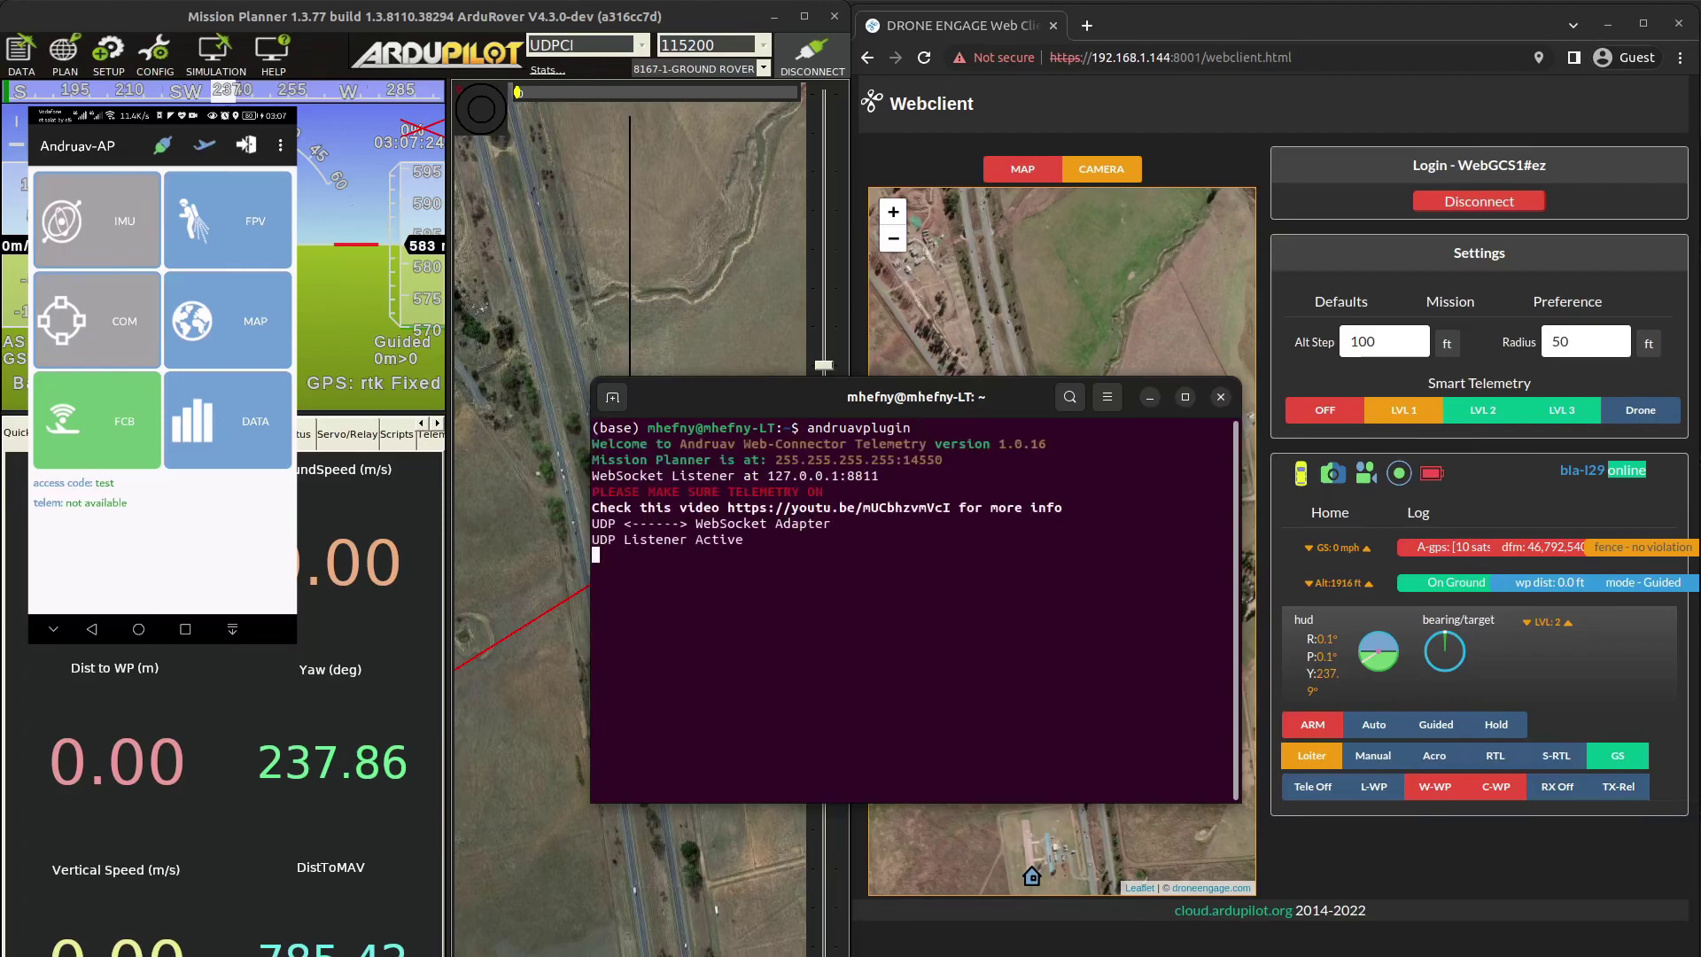
click(1291, 788)
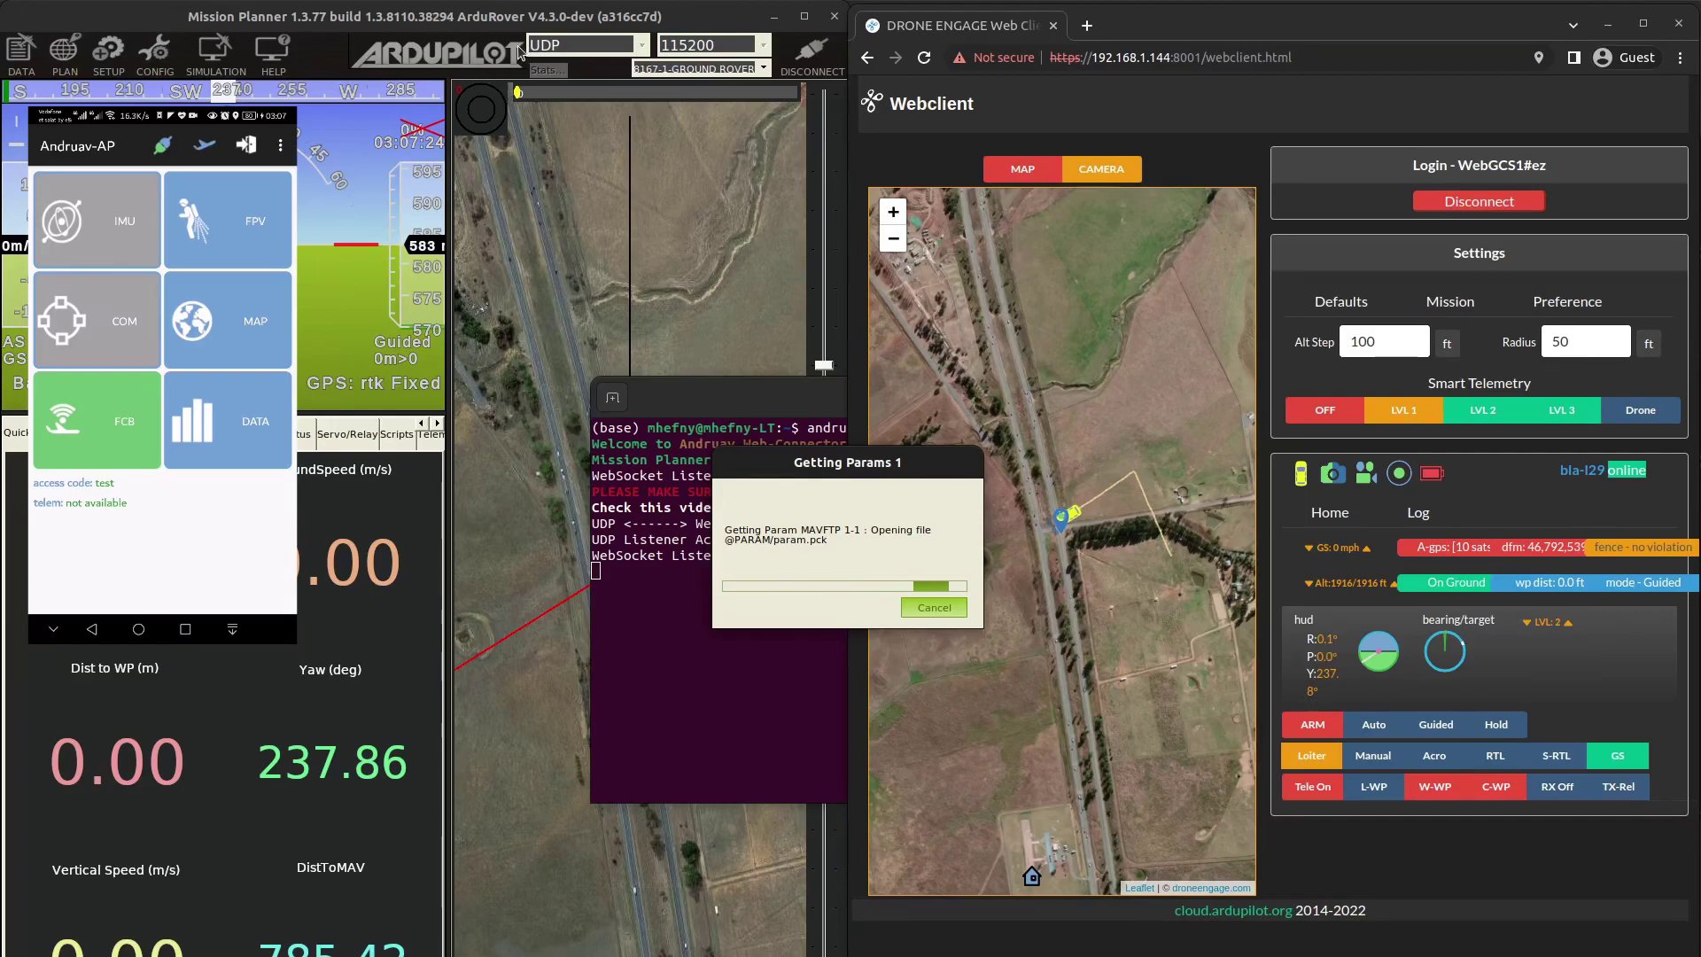
Cancel the parameter download and start a UDP connection in Mission Planner.
click(931, 606)
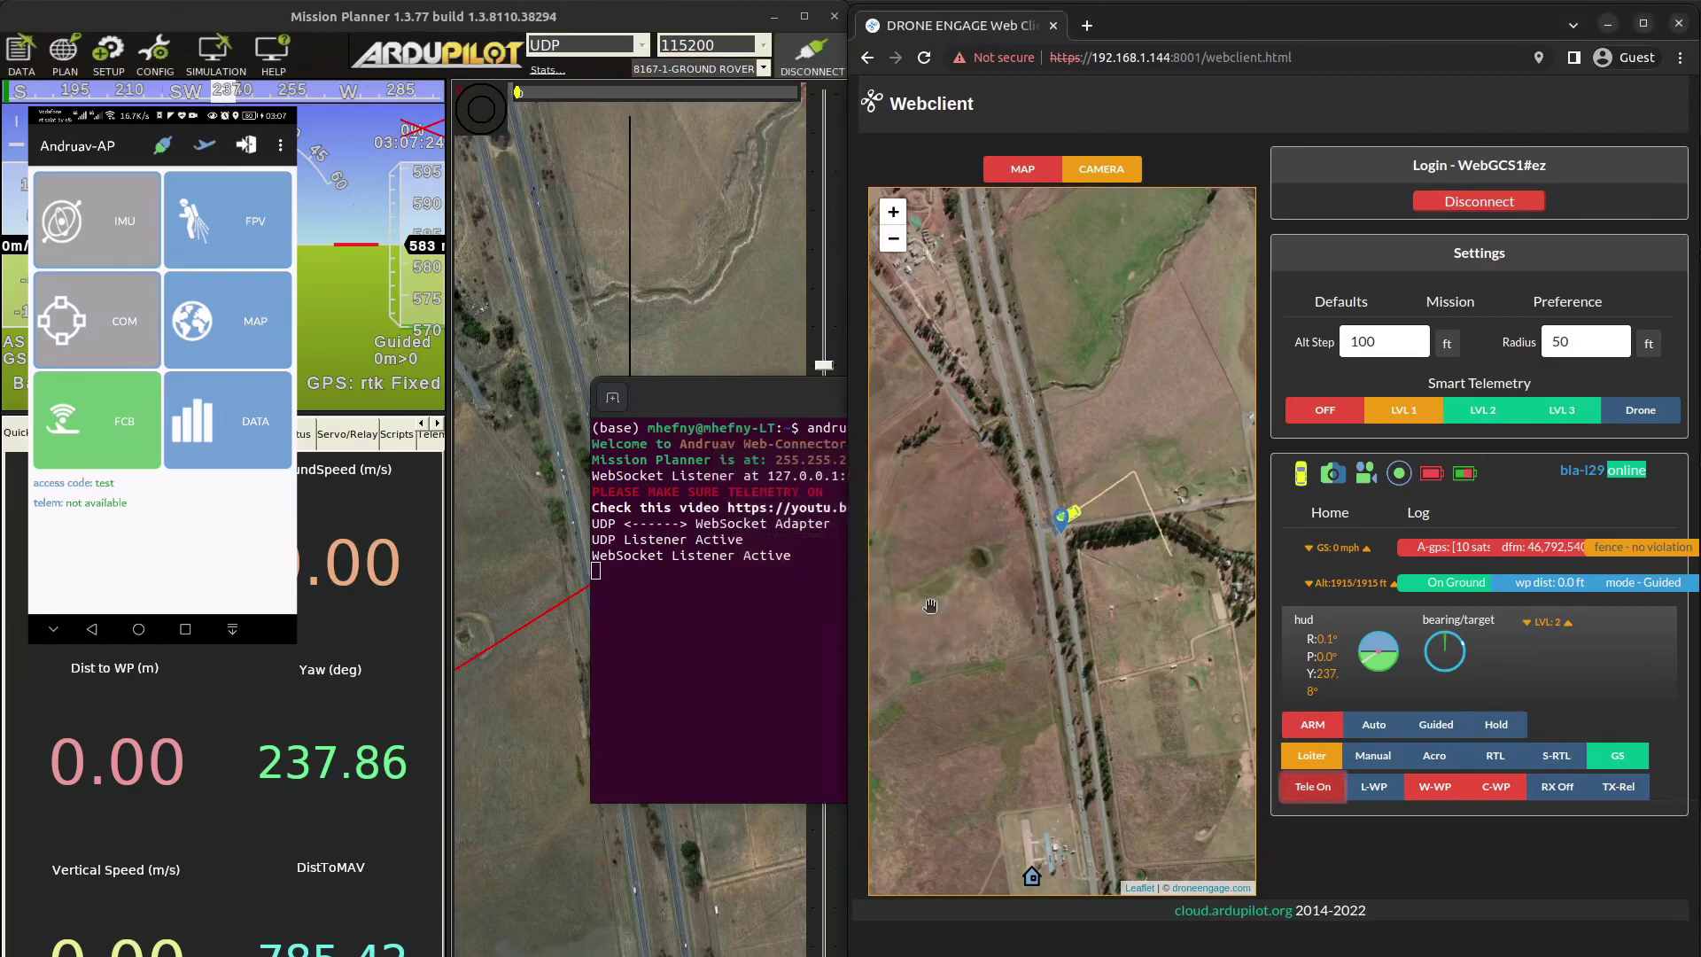
click(636, 49)
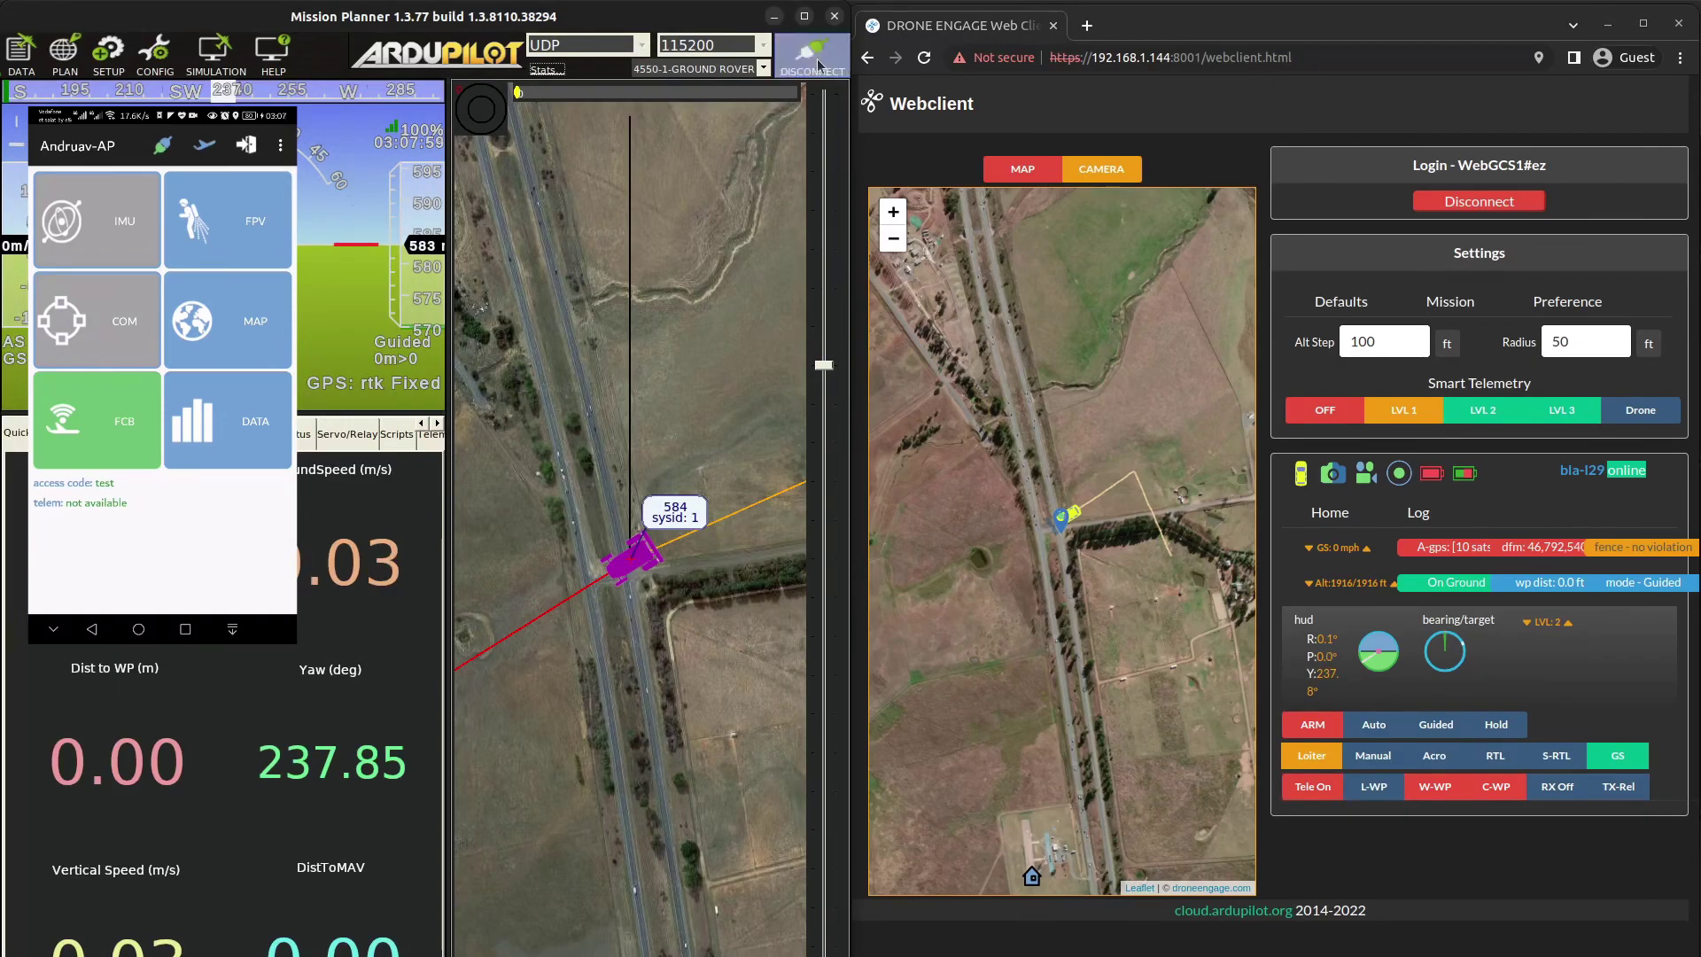
click(657, 45)
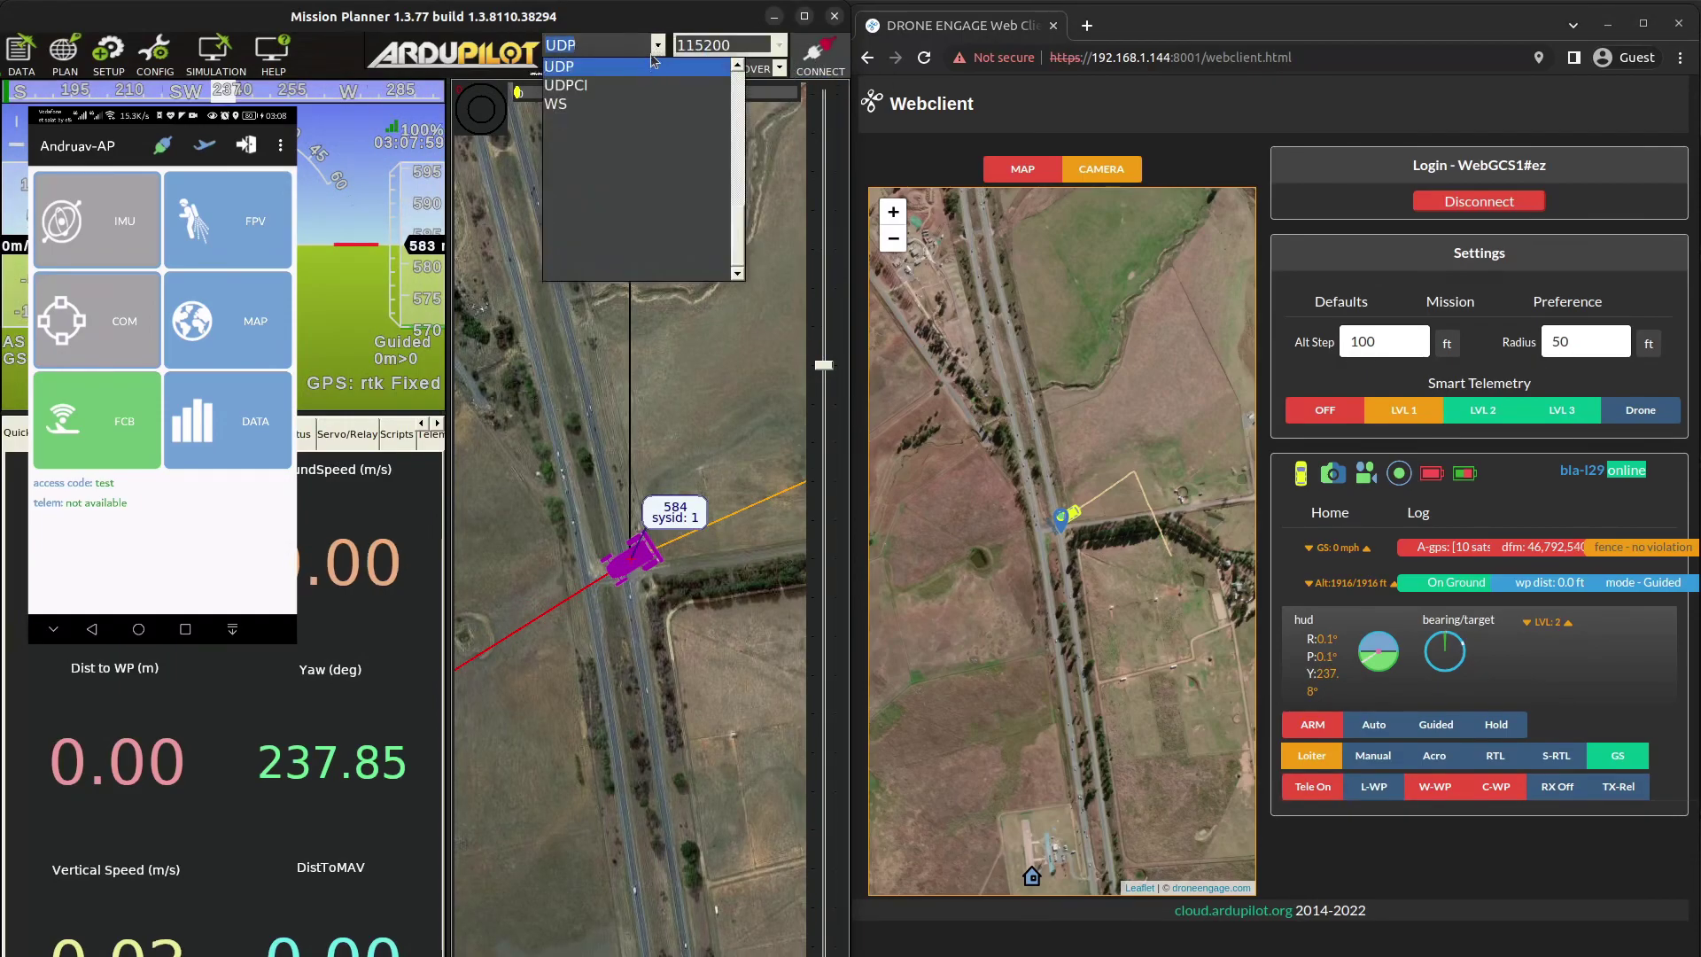
click(617, 75)
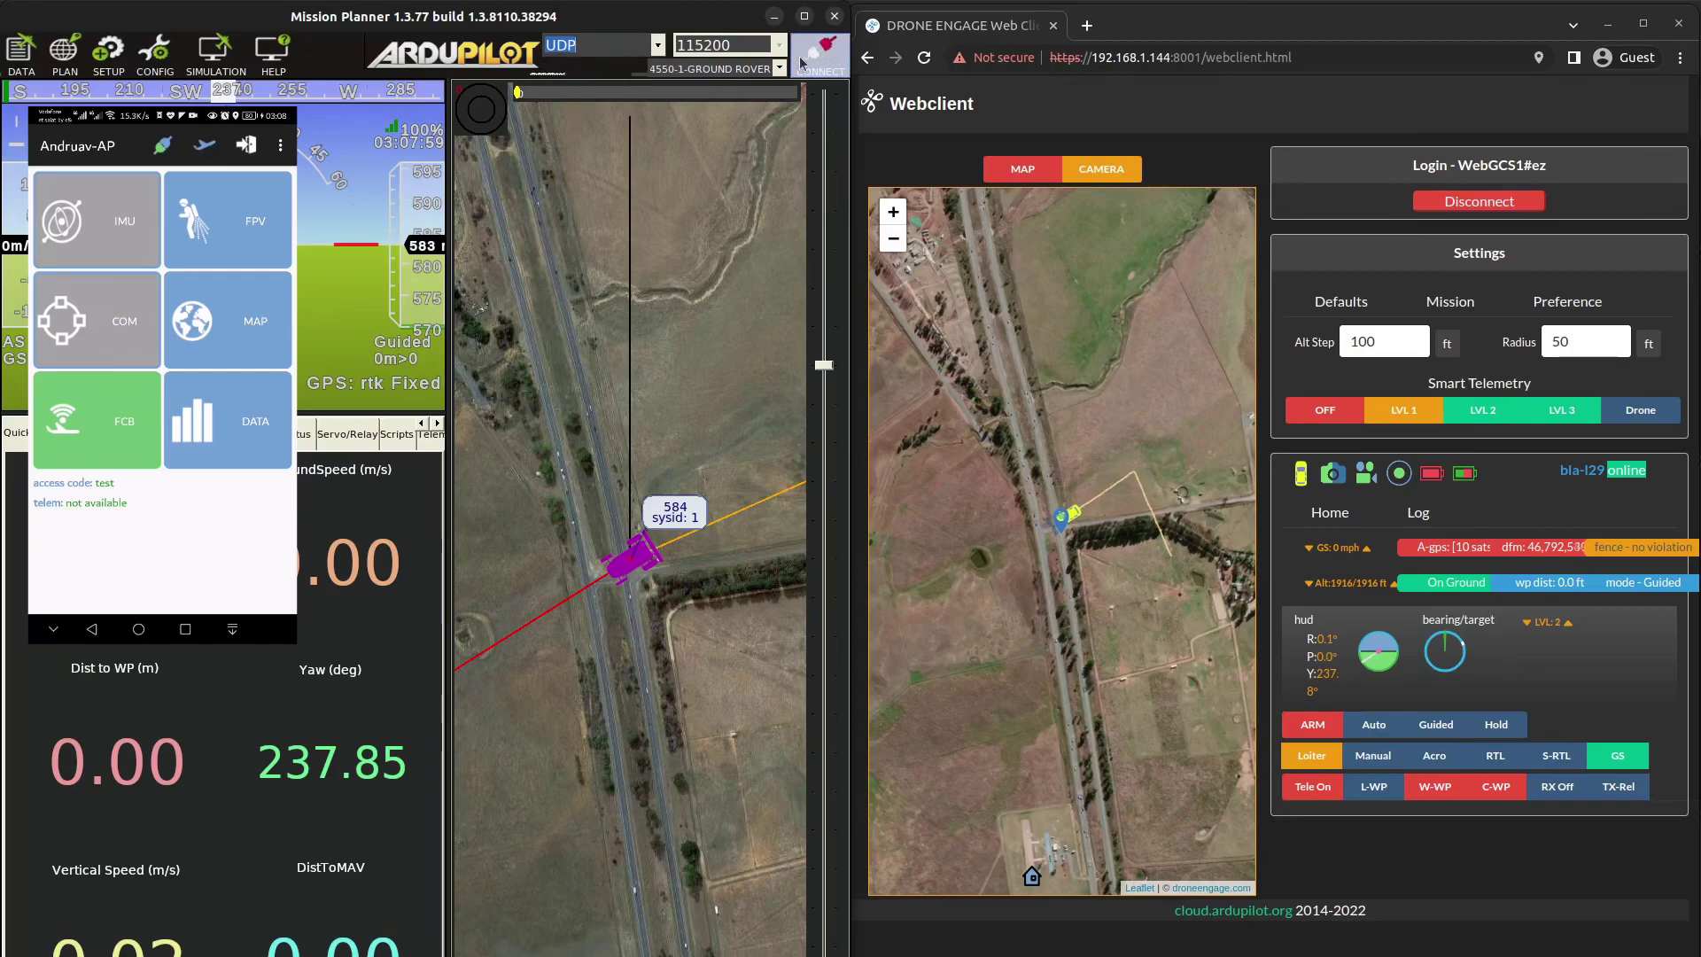
click(817, 51)
click(899, 582)
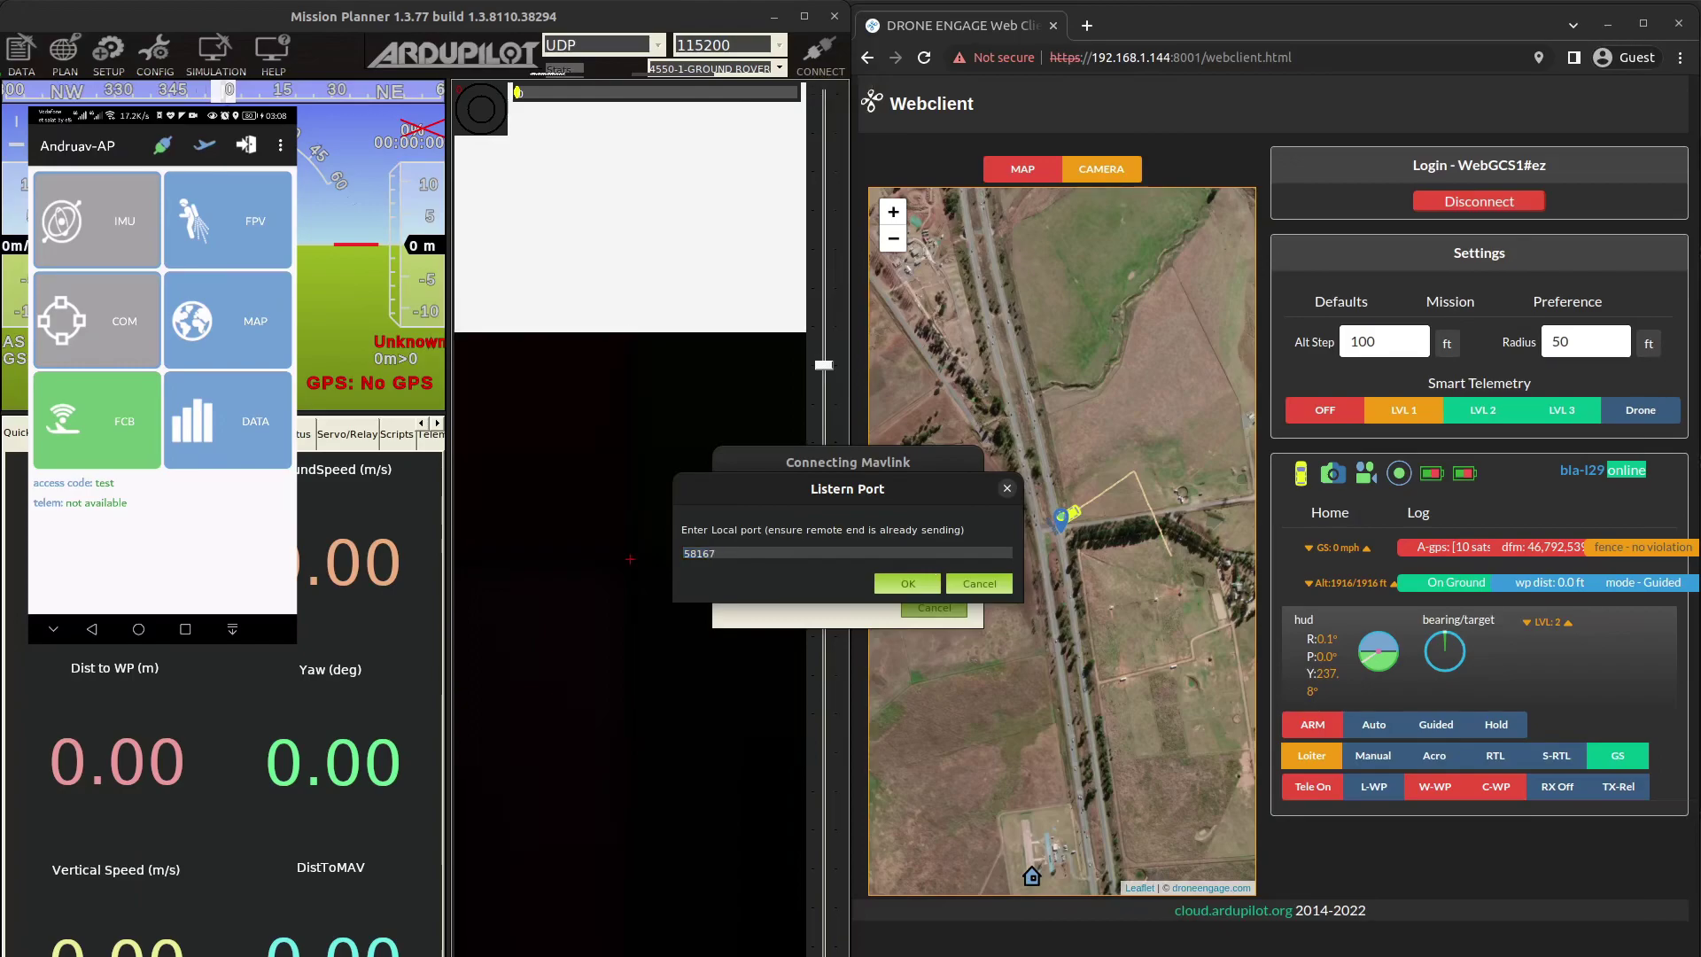
Set the UDP listen port to 14550 and confirm the connection.
key(alt+Tab)
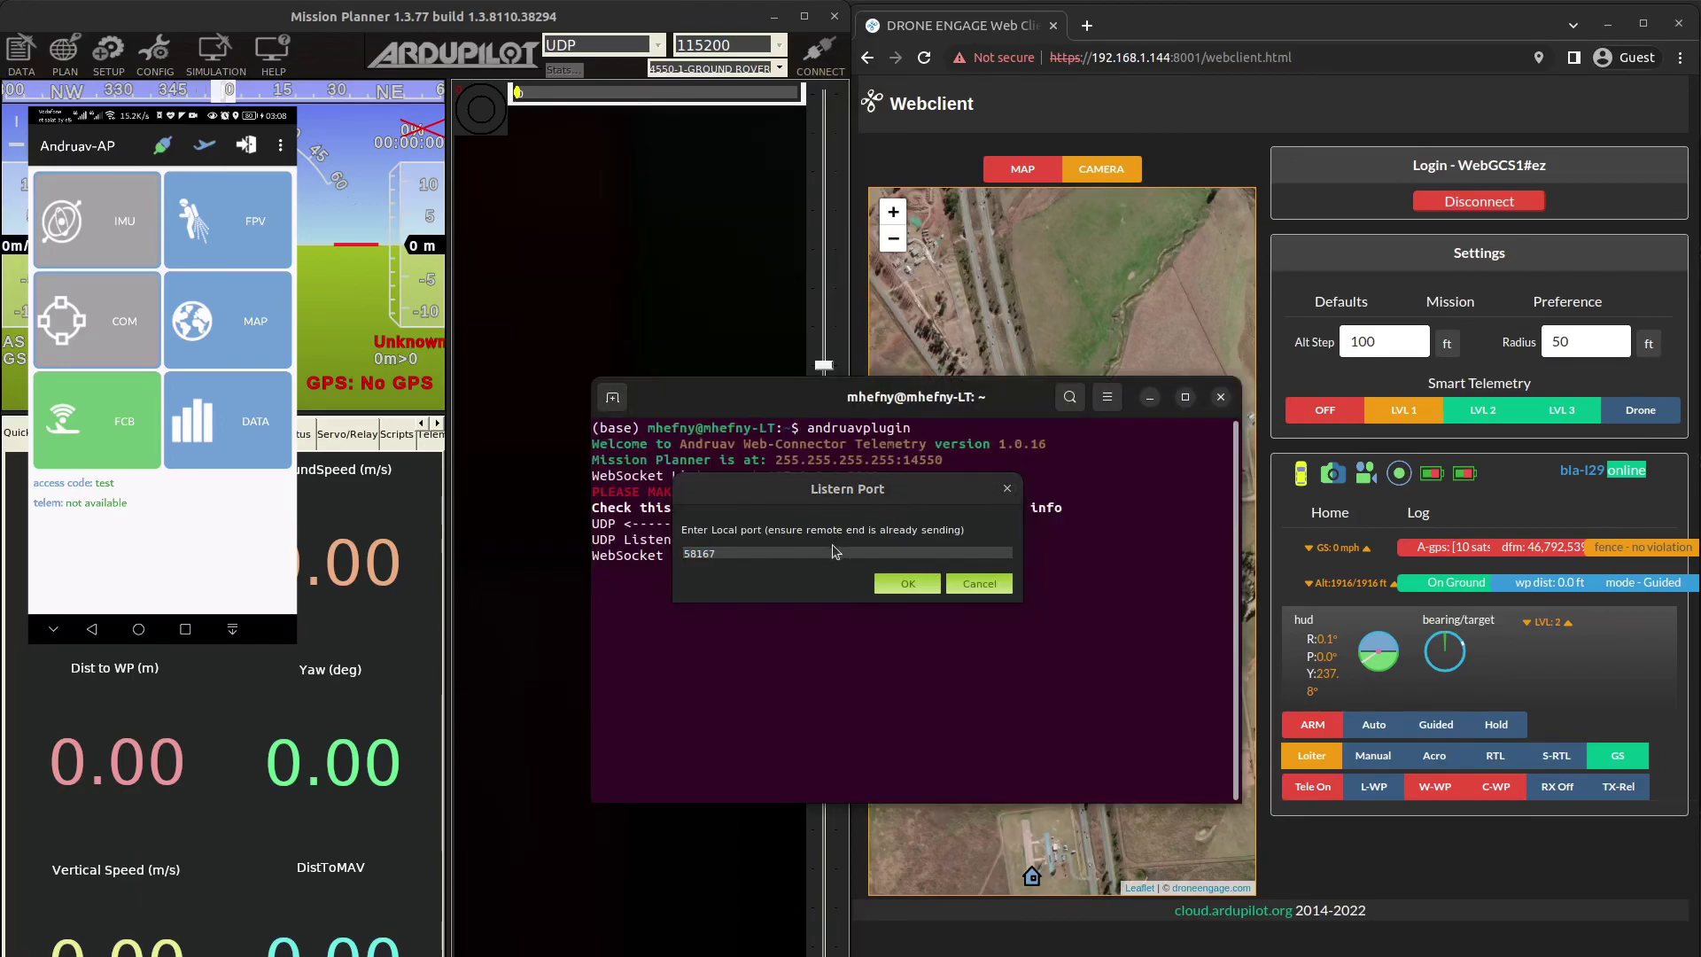
click(825, 553)
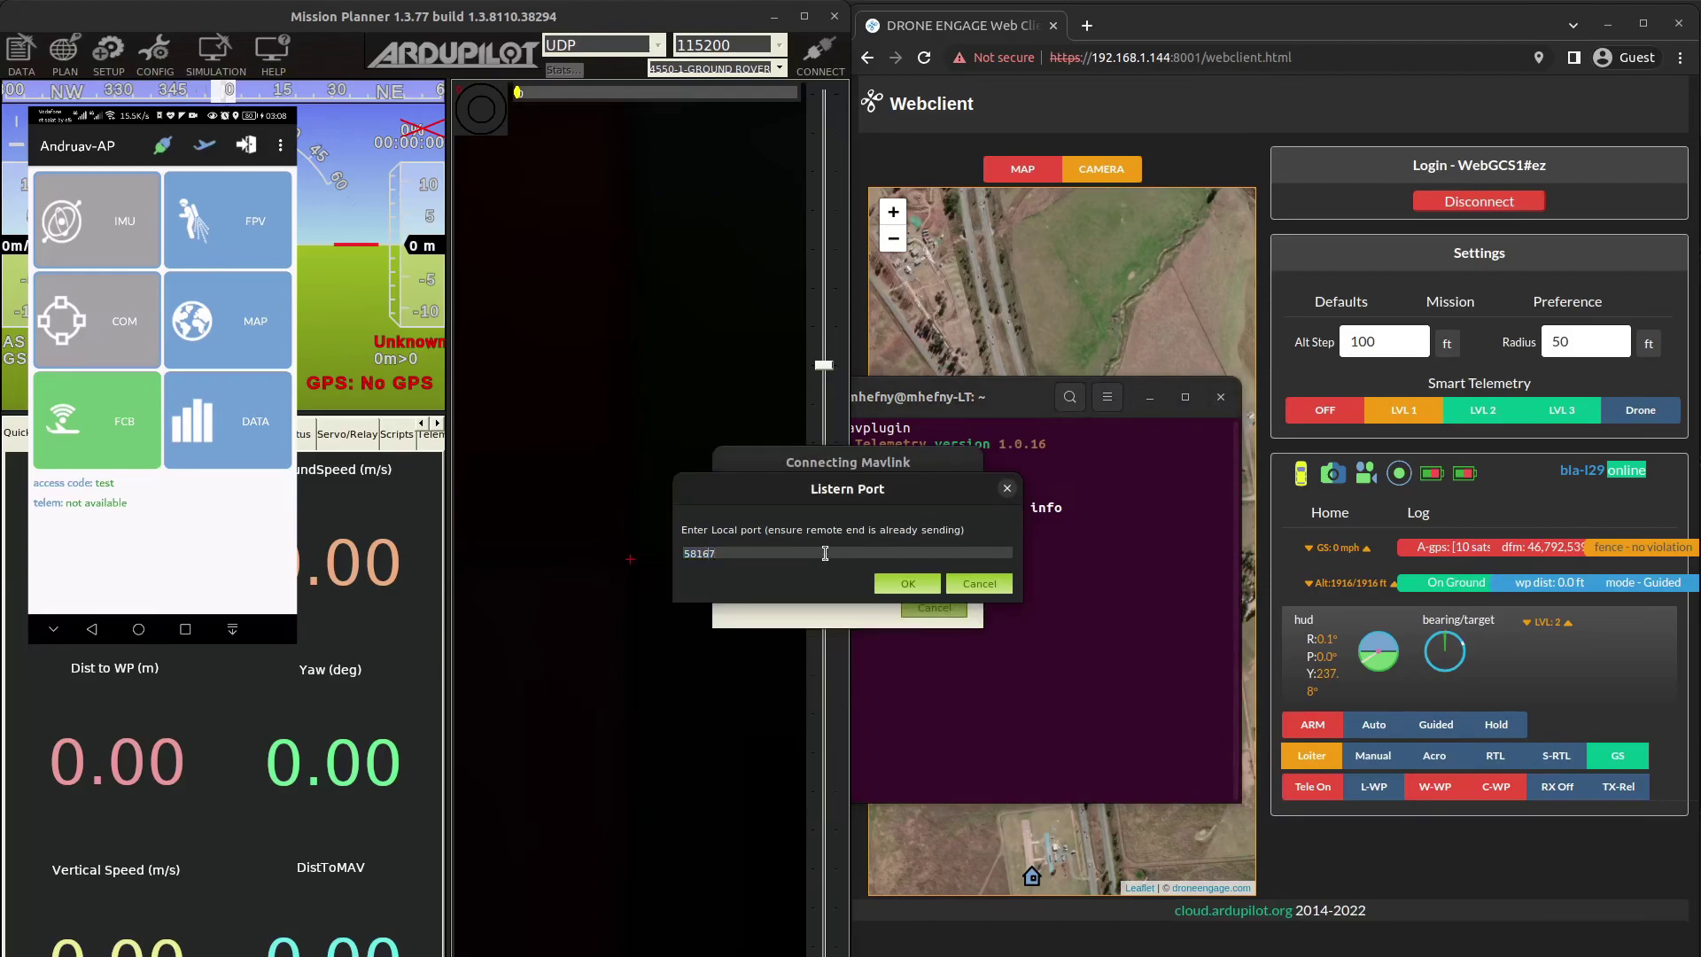
text(14550)
key(Return)
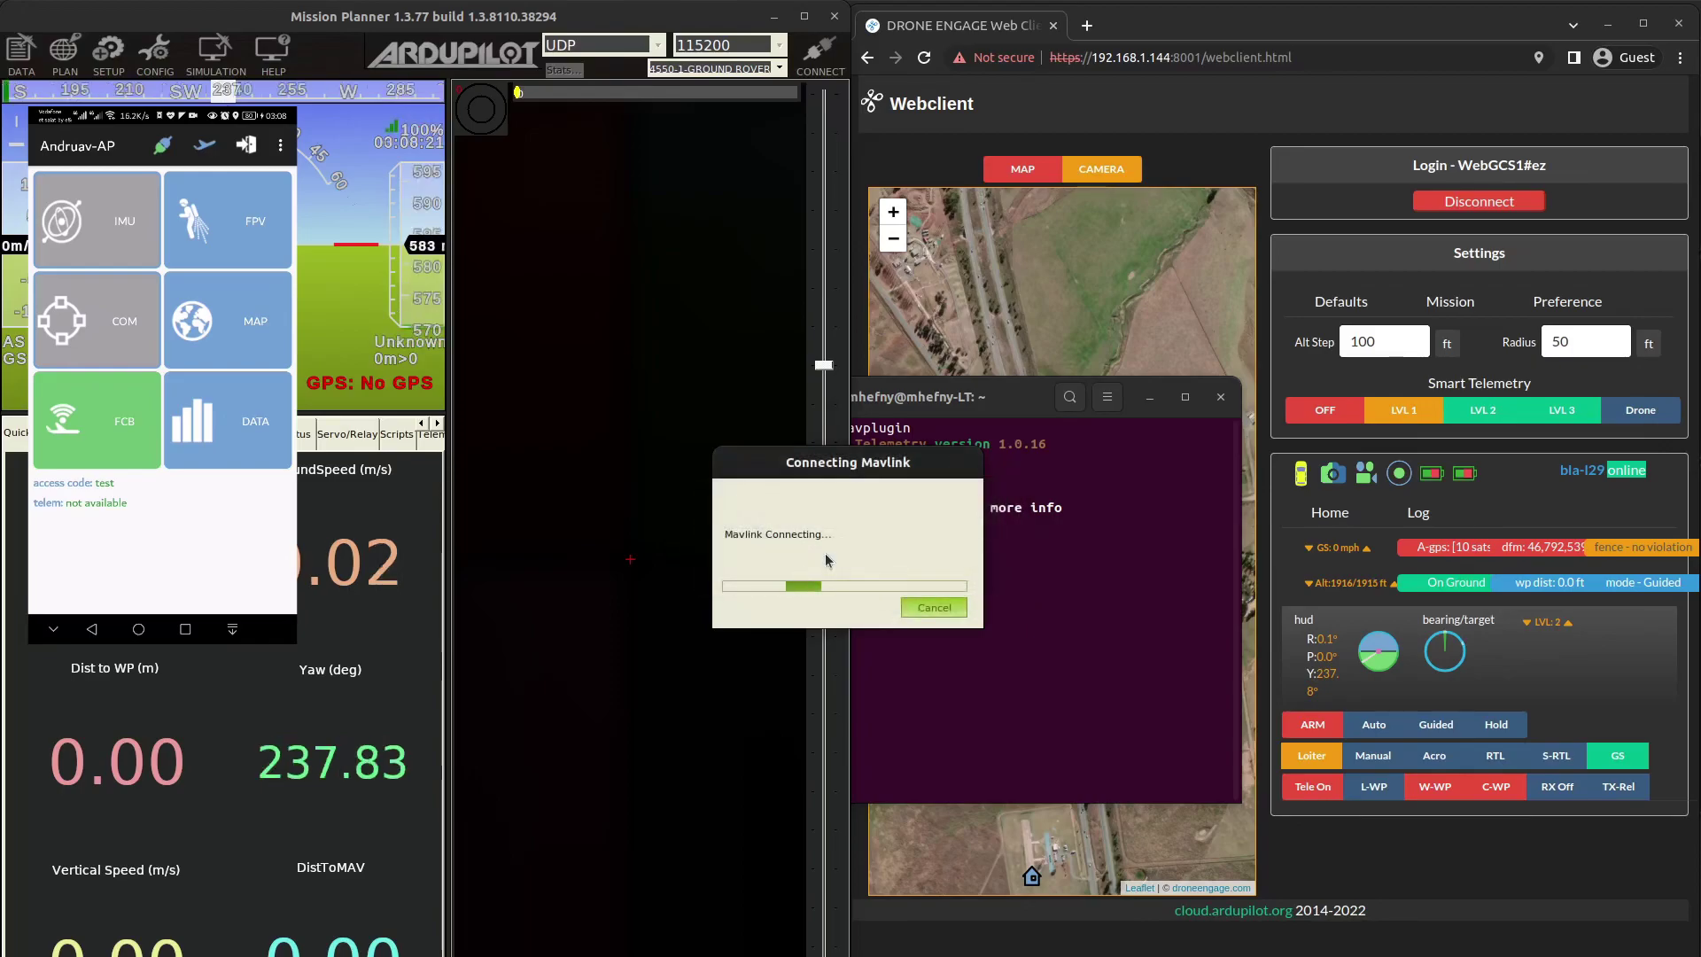
click(973, 410)
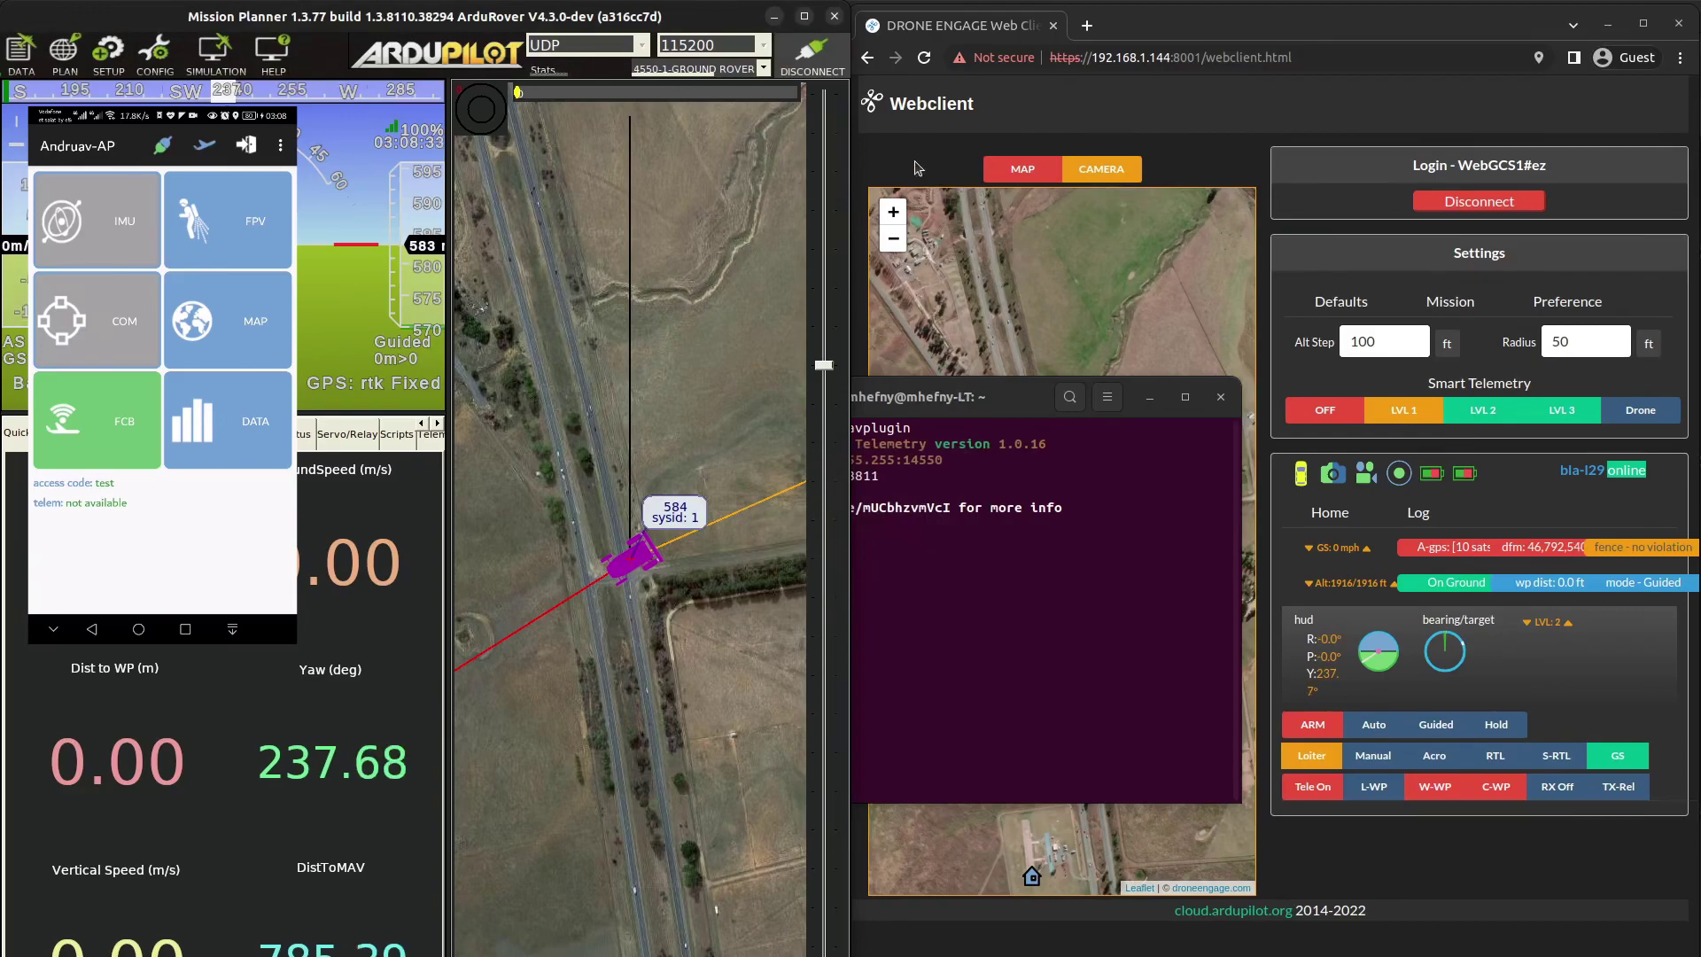
click(1035, 574)
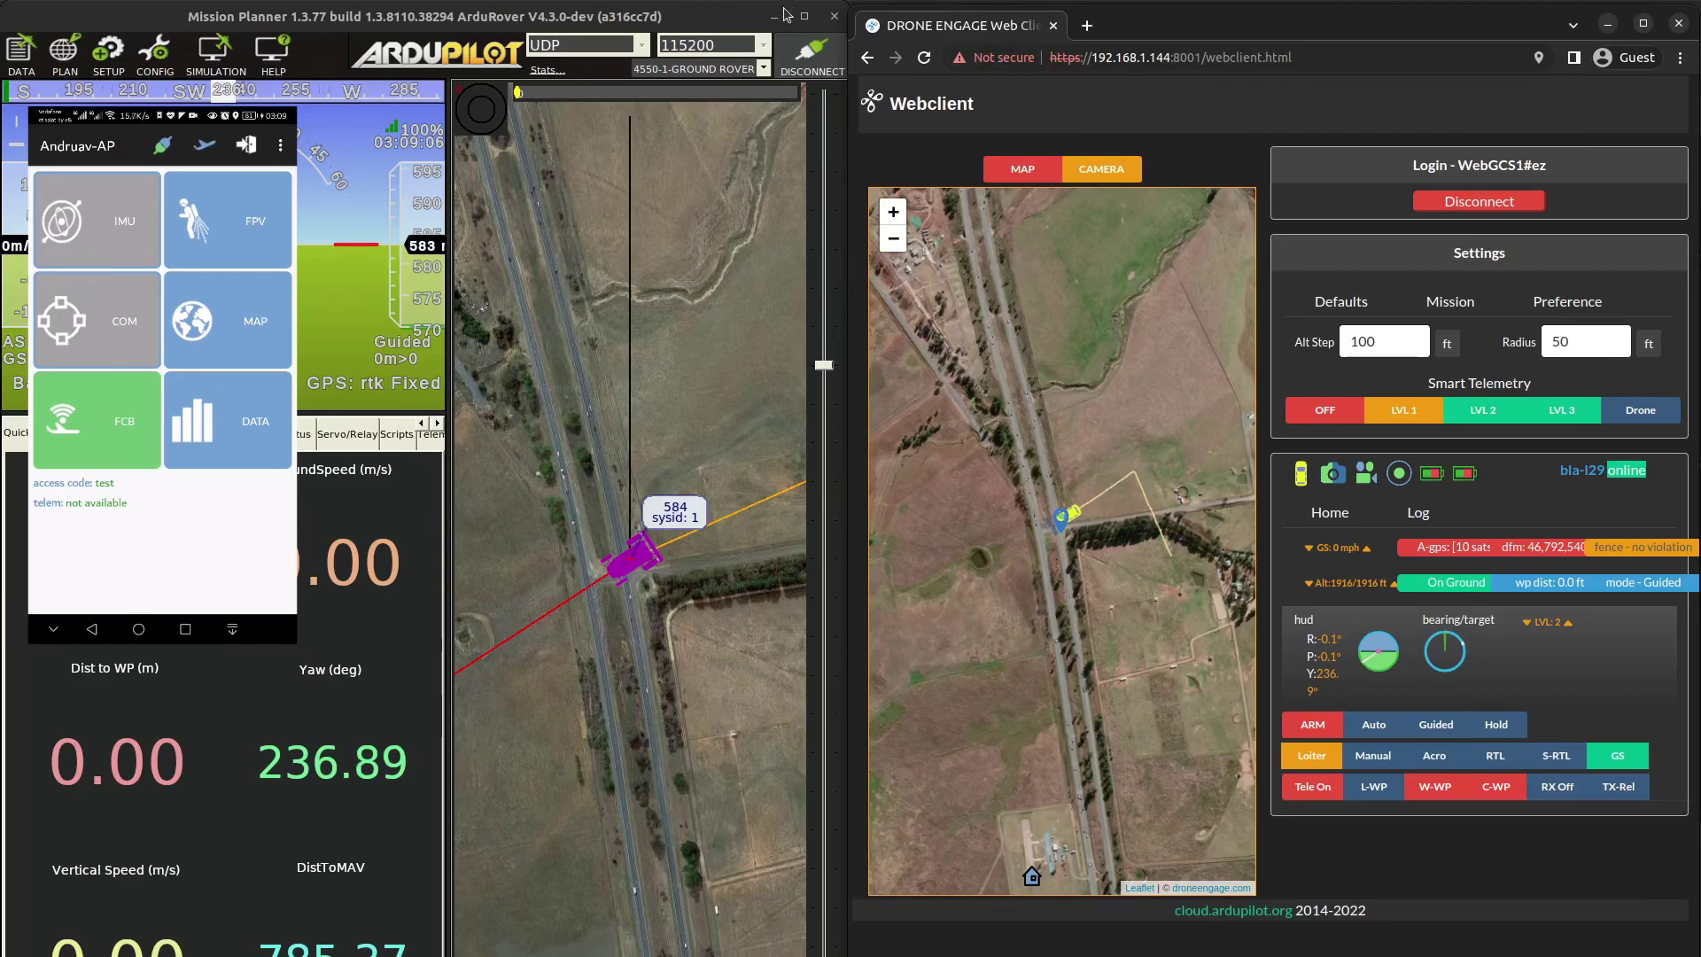
key(alt+Tab)
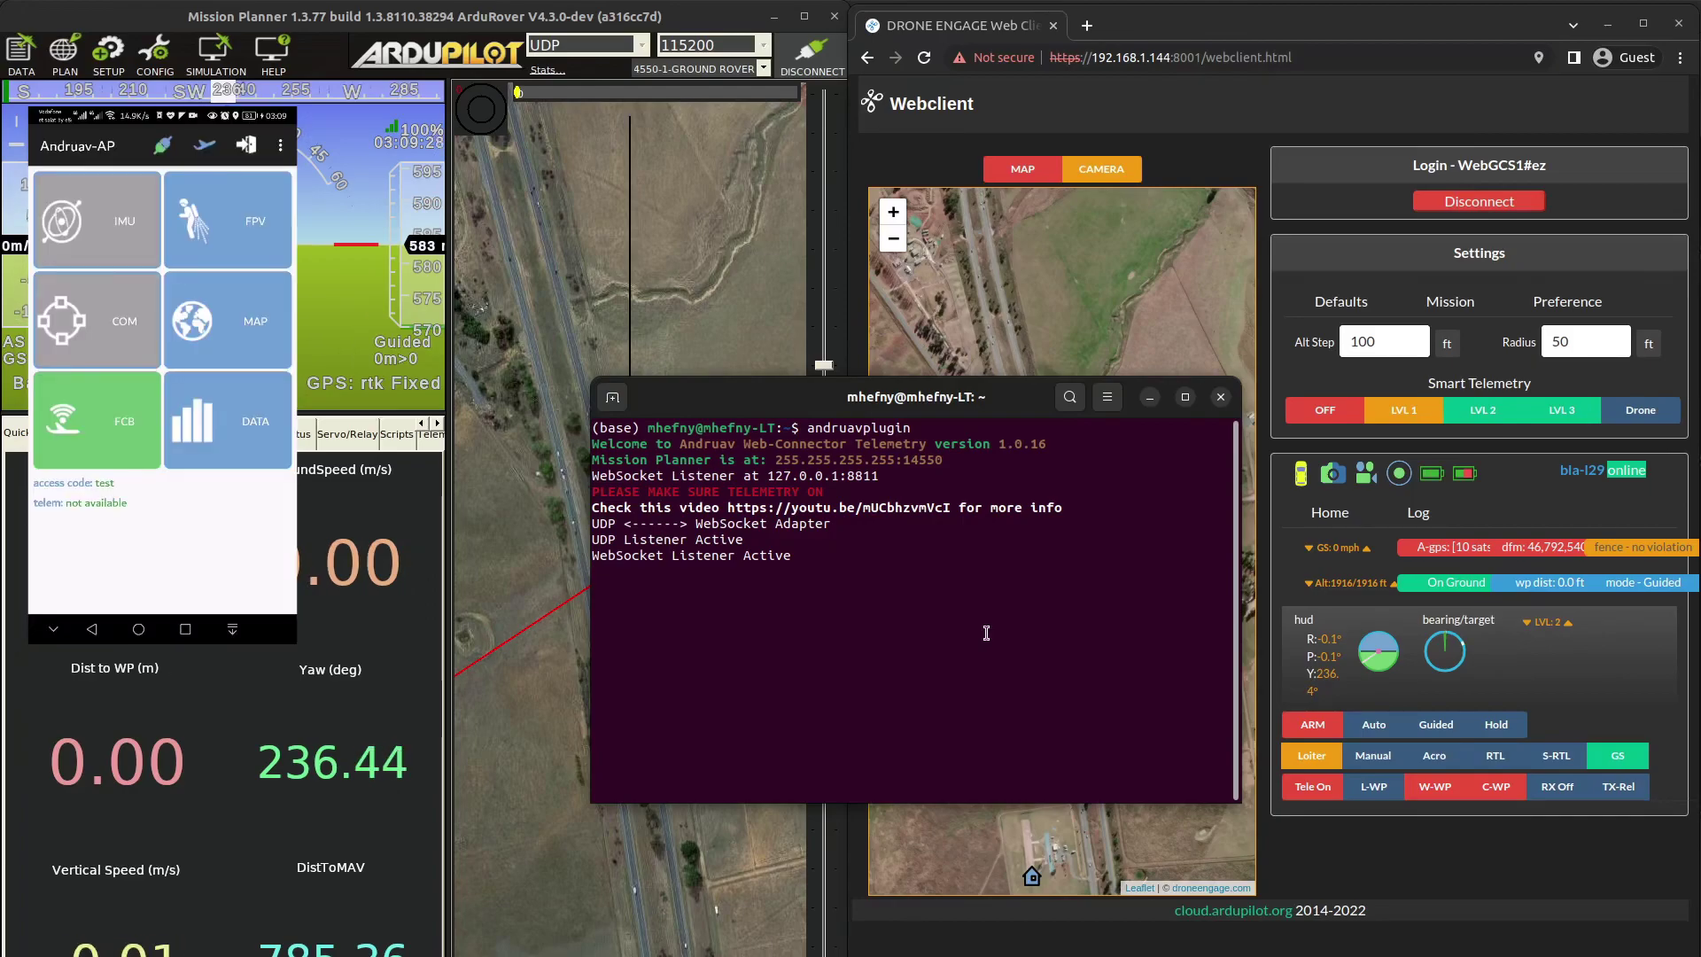
Toggle rover telemetry in the web client and copy its new port 48508.
click(1312, 786)
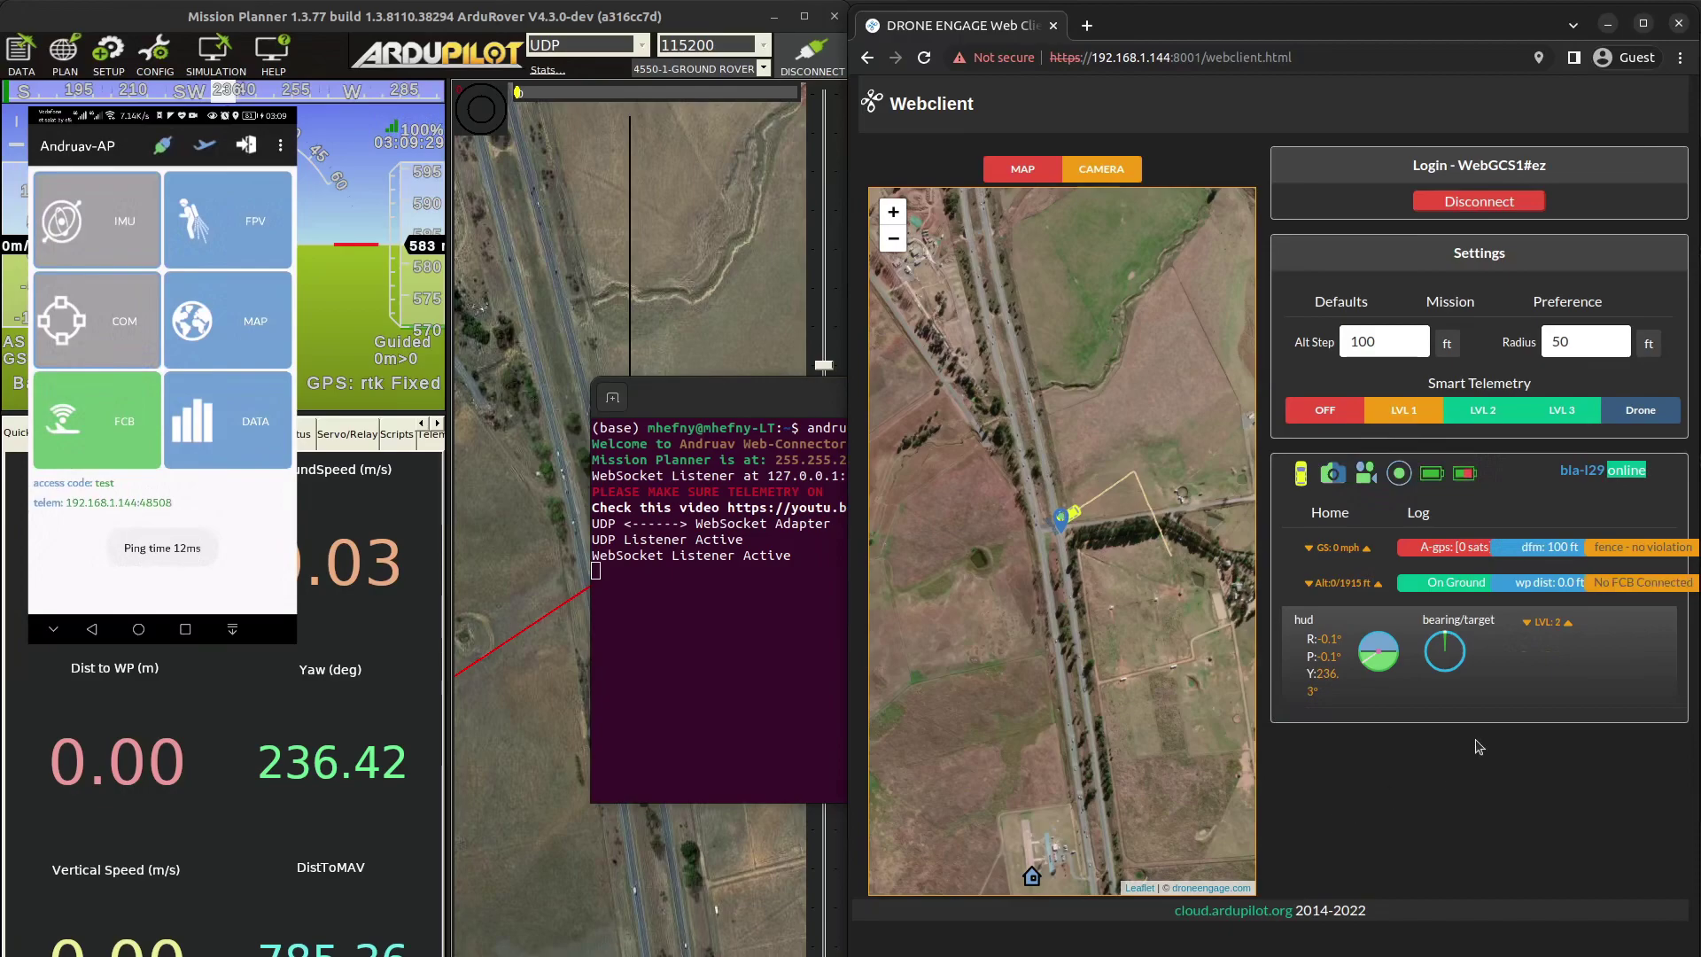
drag(1574, 680, 1543, 677)
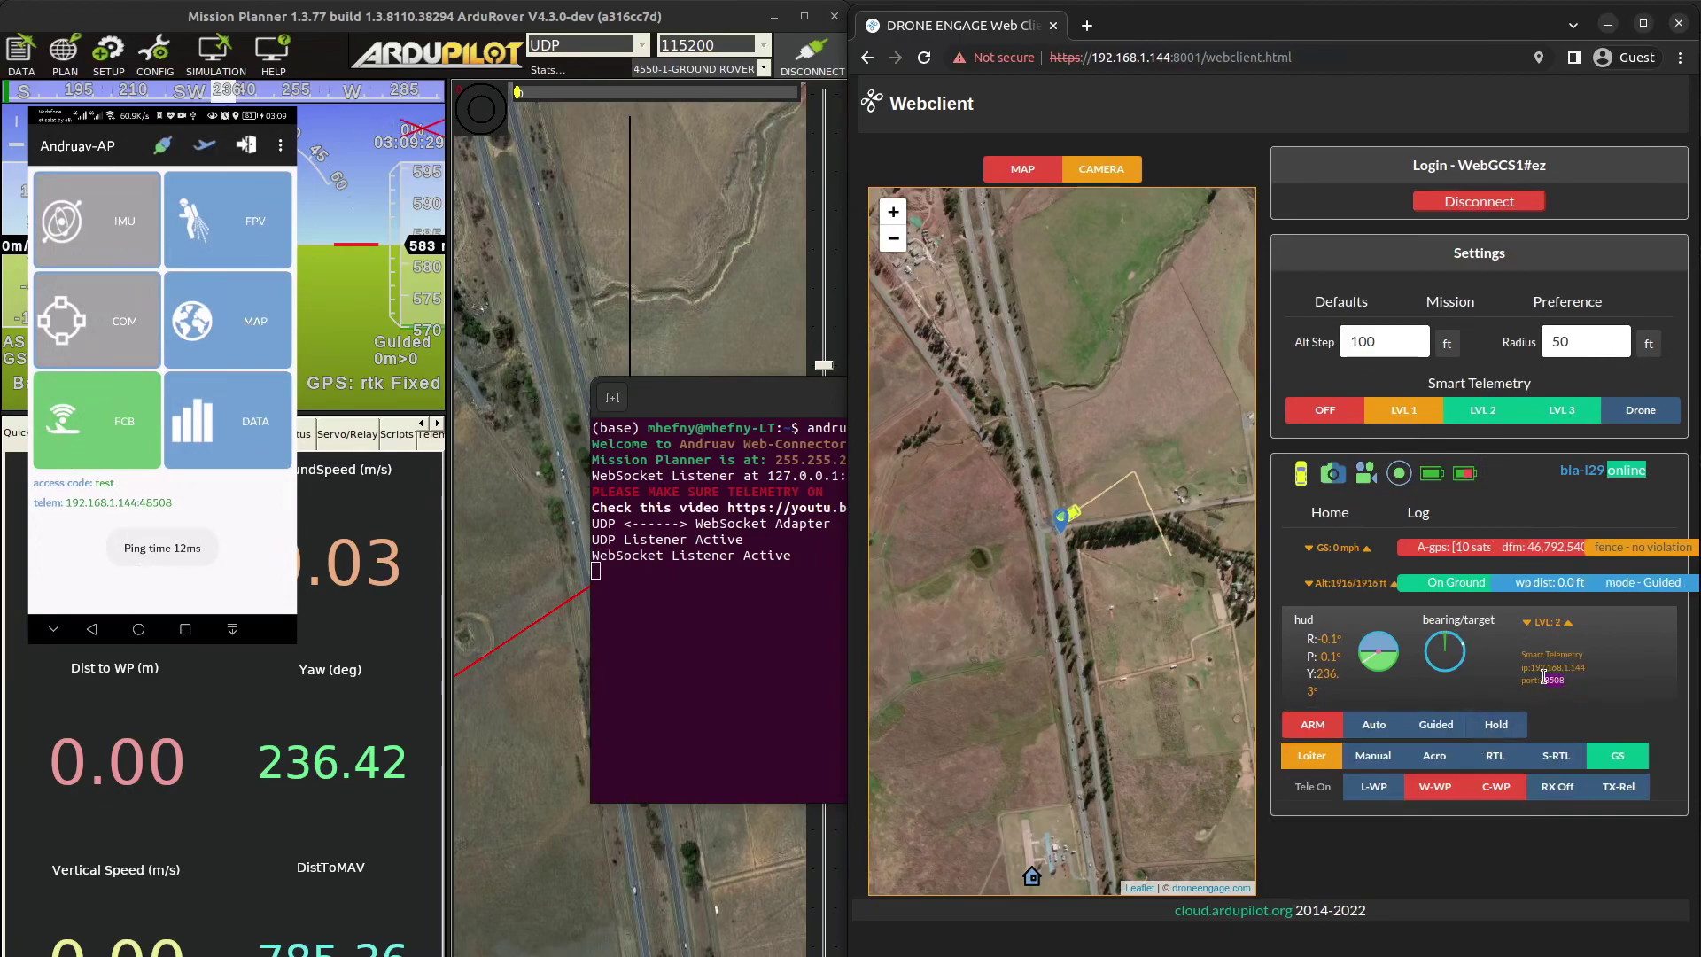
right_click(1546, 681)
click(1546, 696)
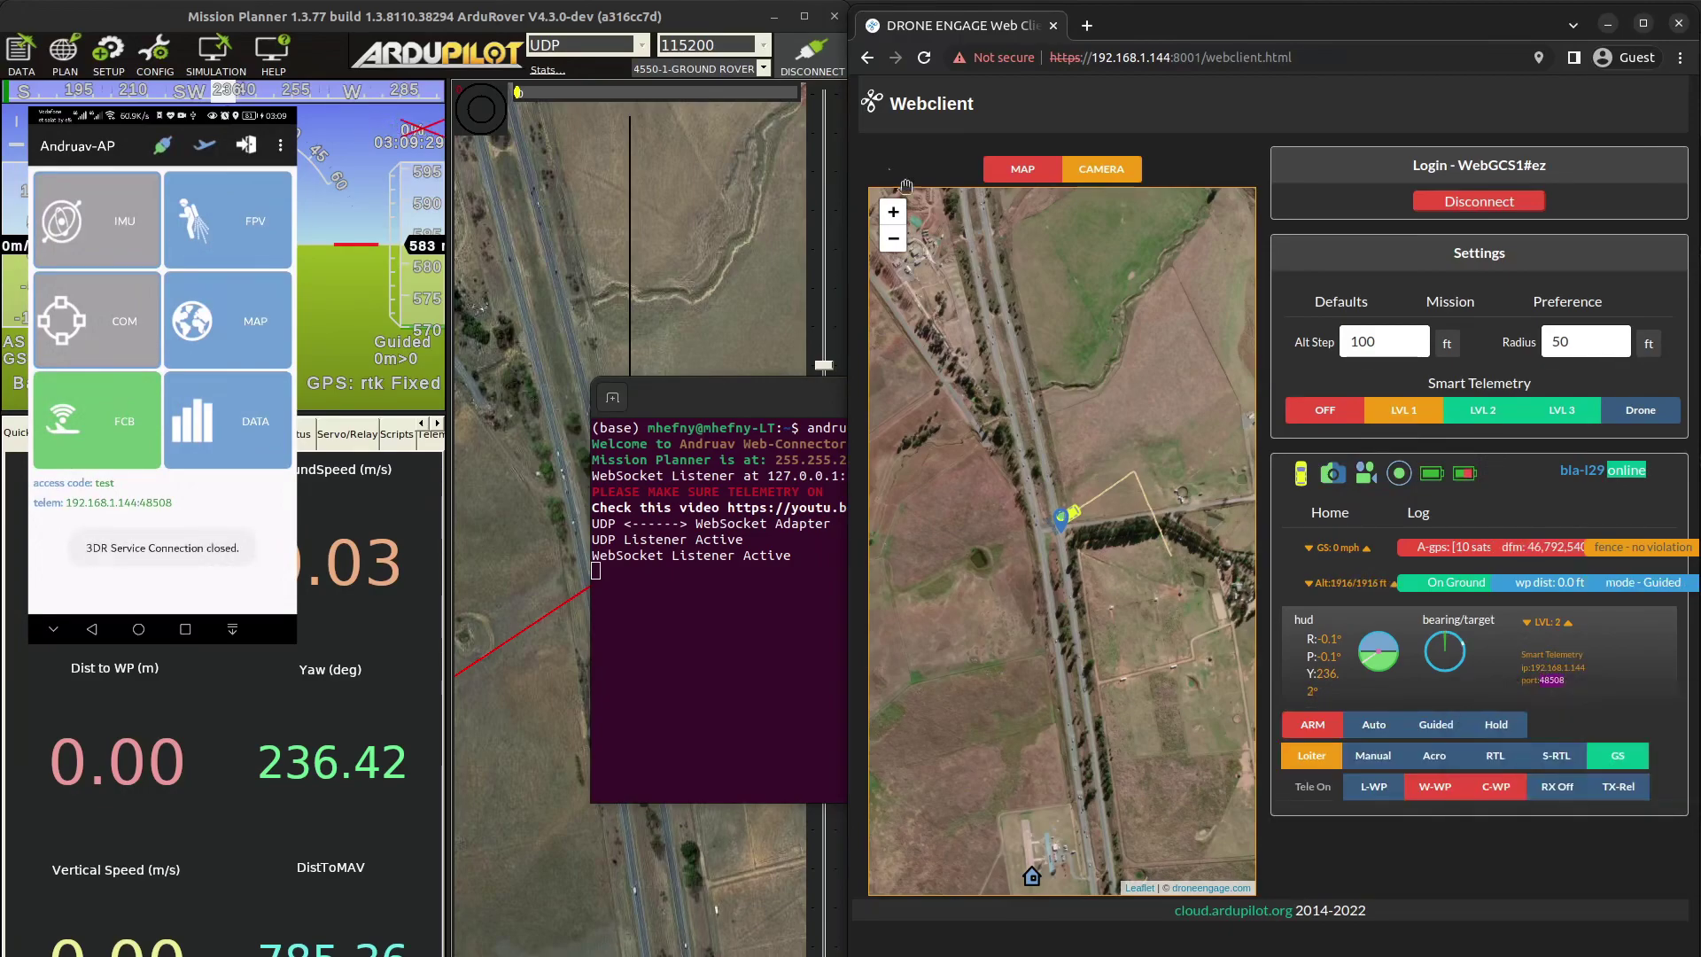
Reconnect Mission Planner over UDPCI to host 192.168.1.144, port 48508.
click(832, 56)
click(611, 45)
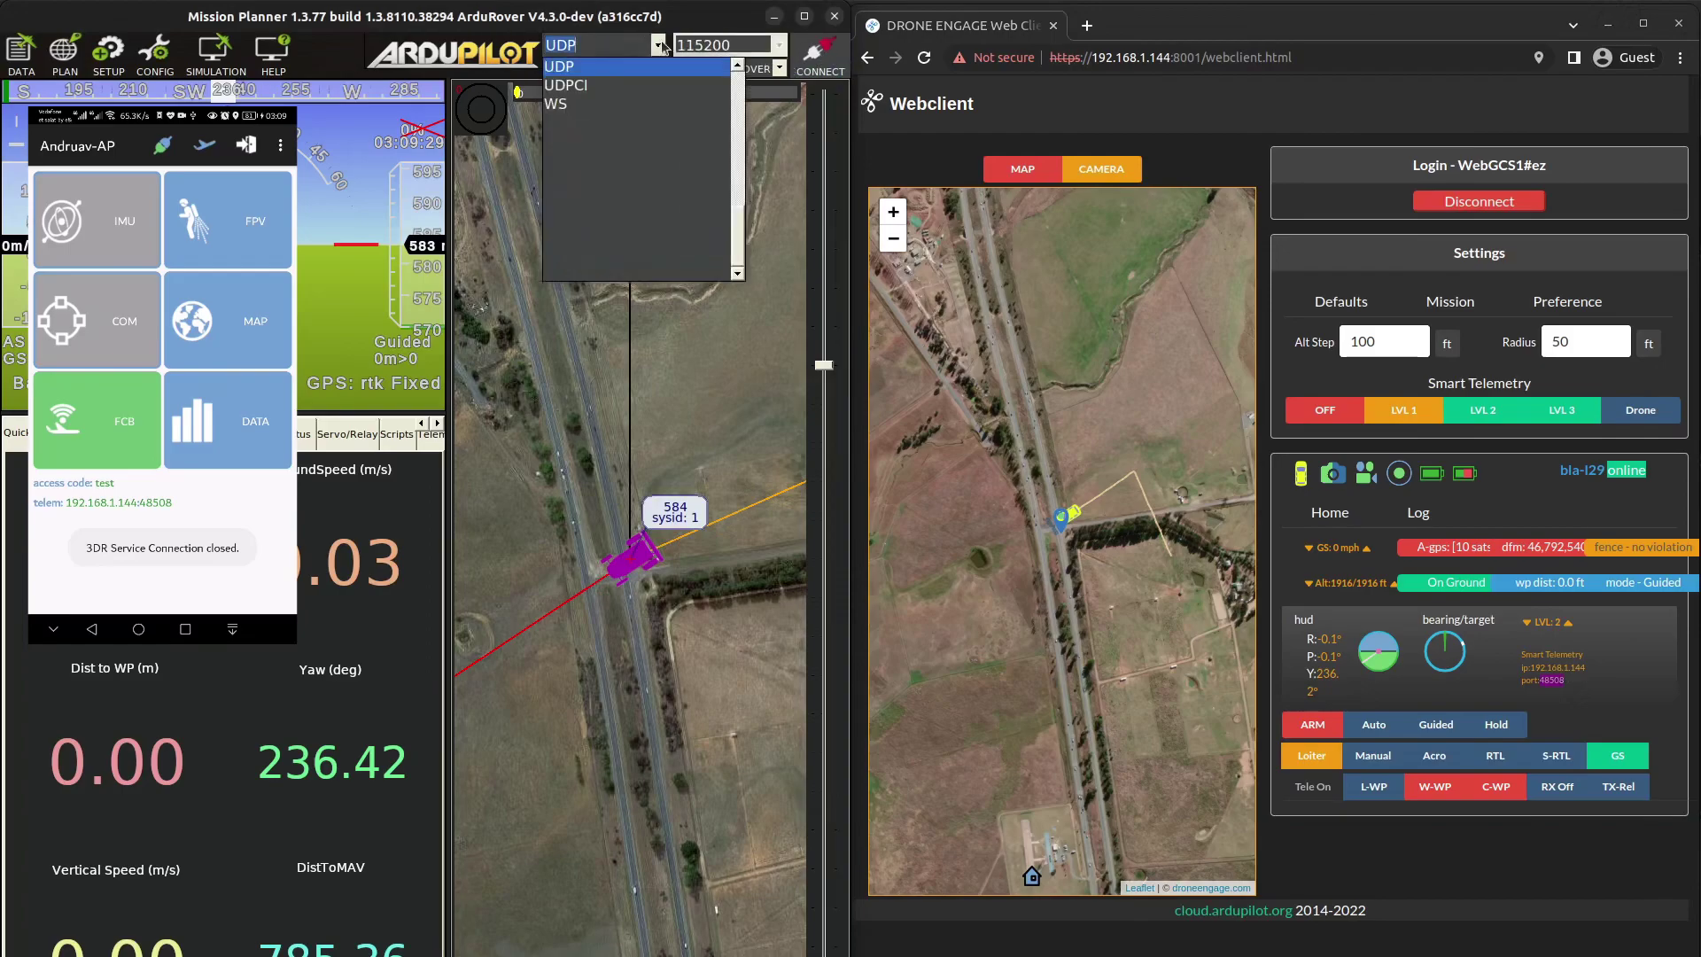
click(616, 85)
click(821, 54)
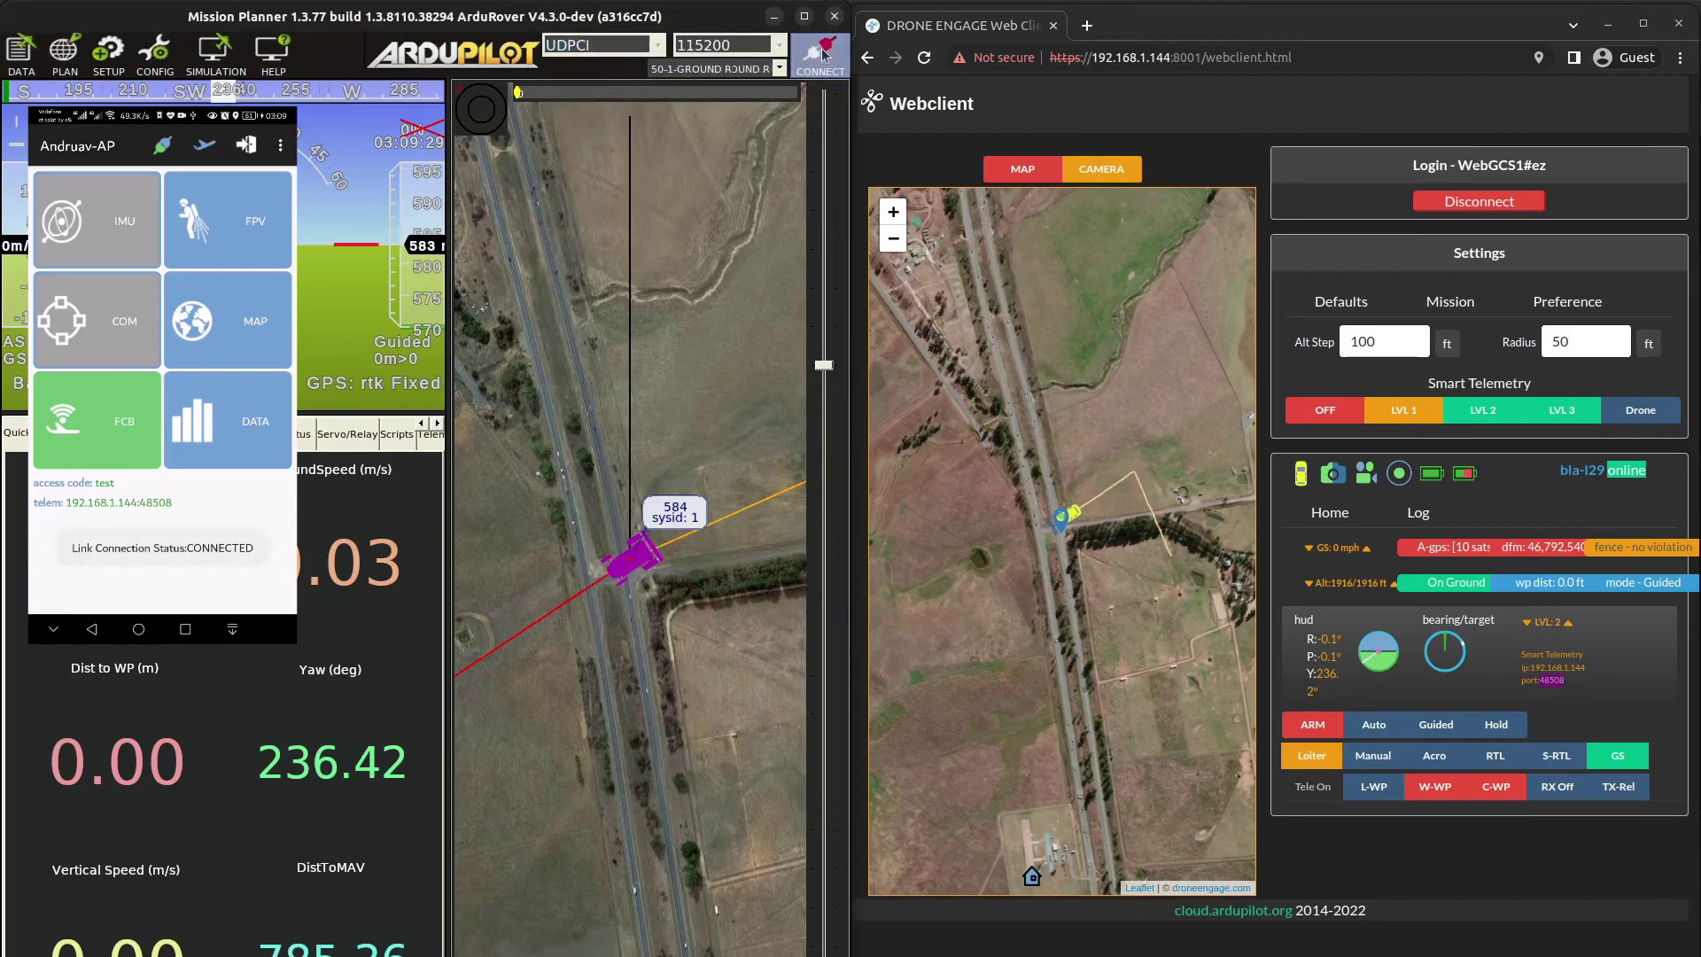
click(912, 581)
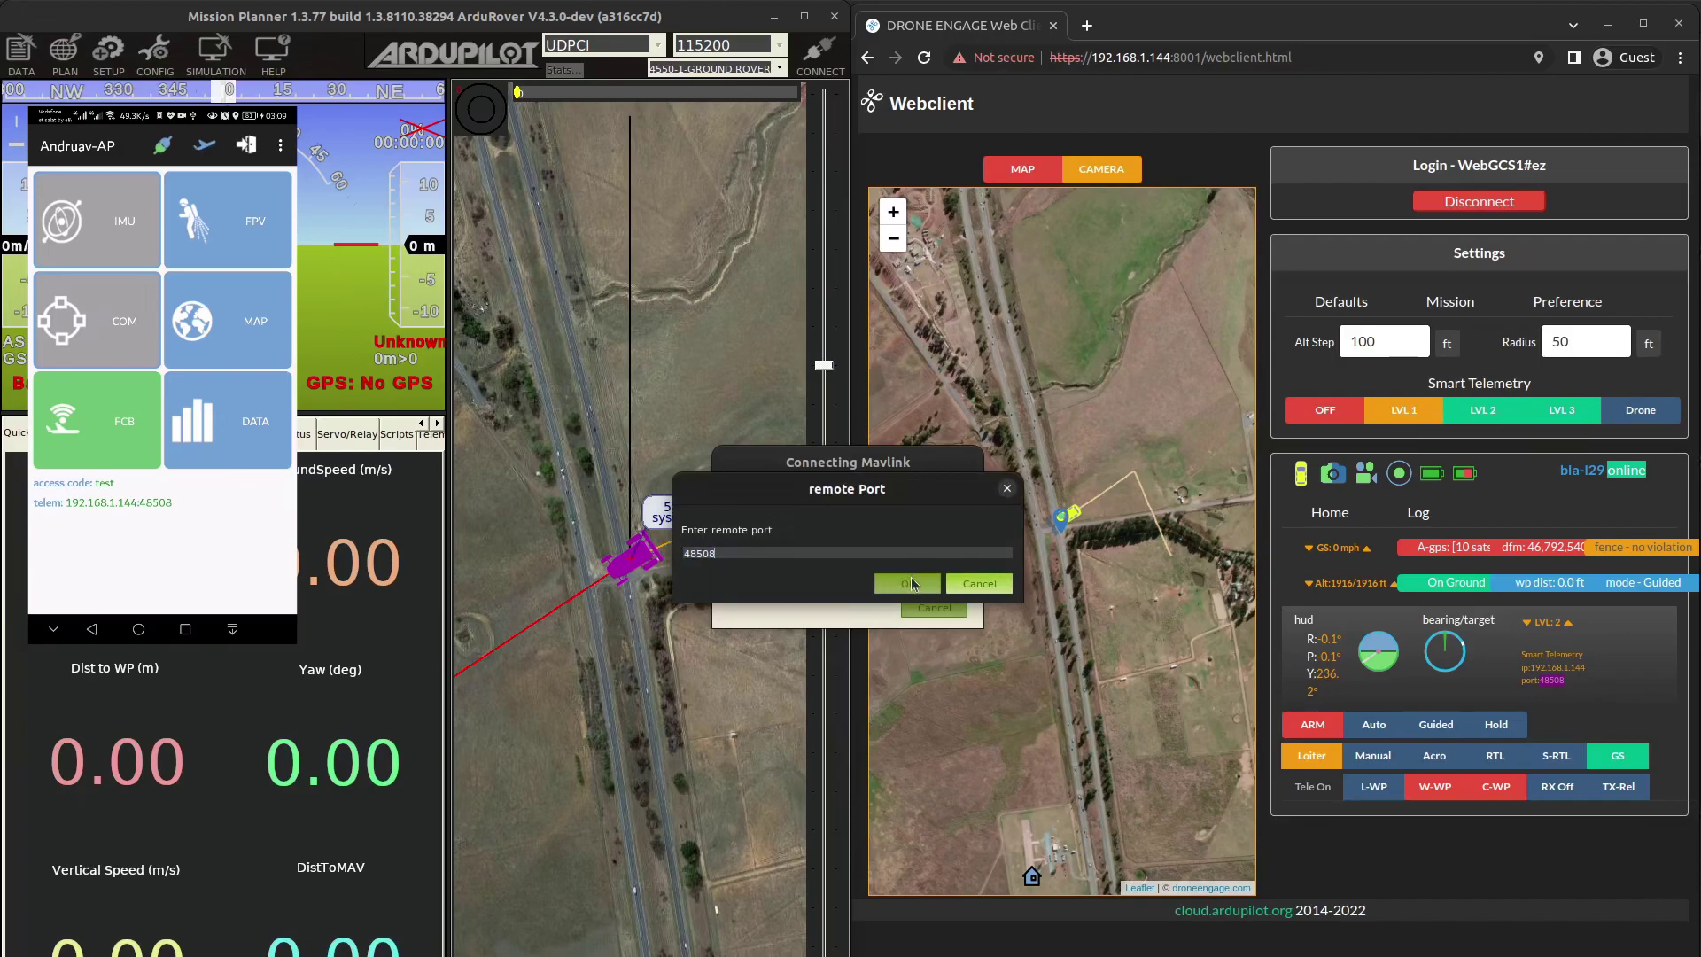
click(912, 582)
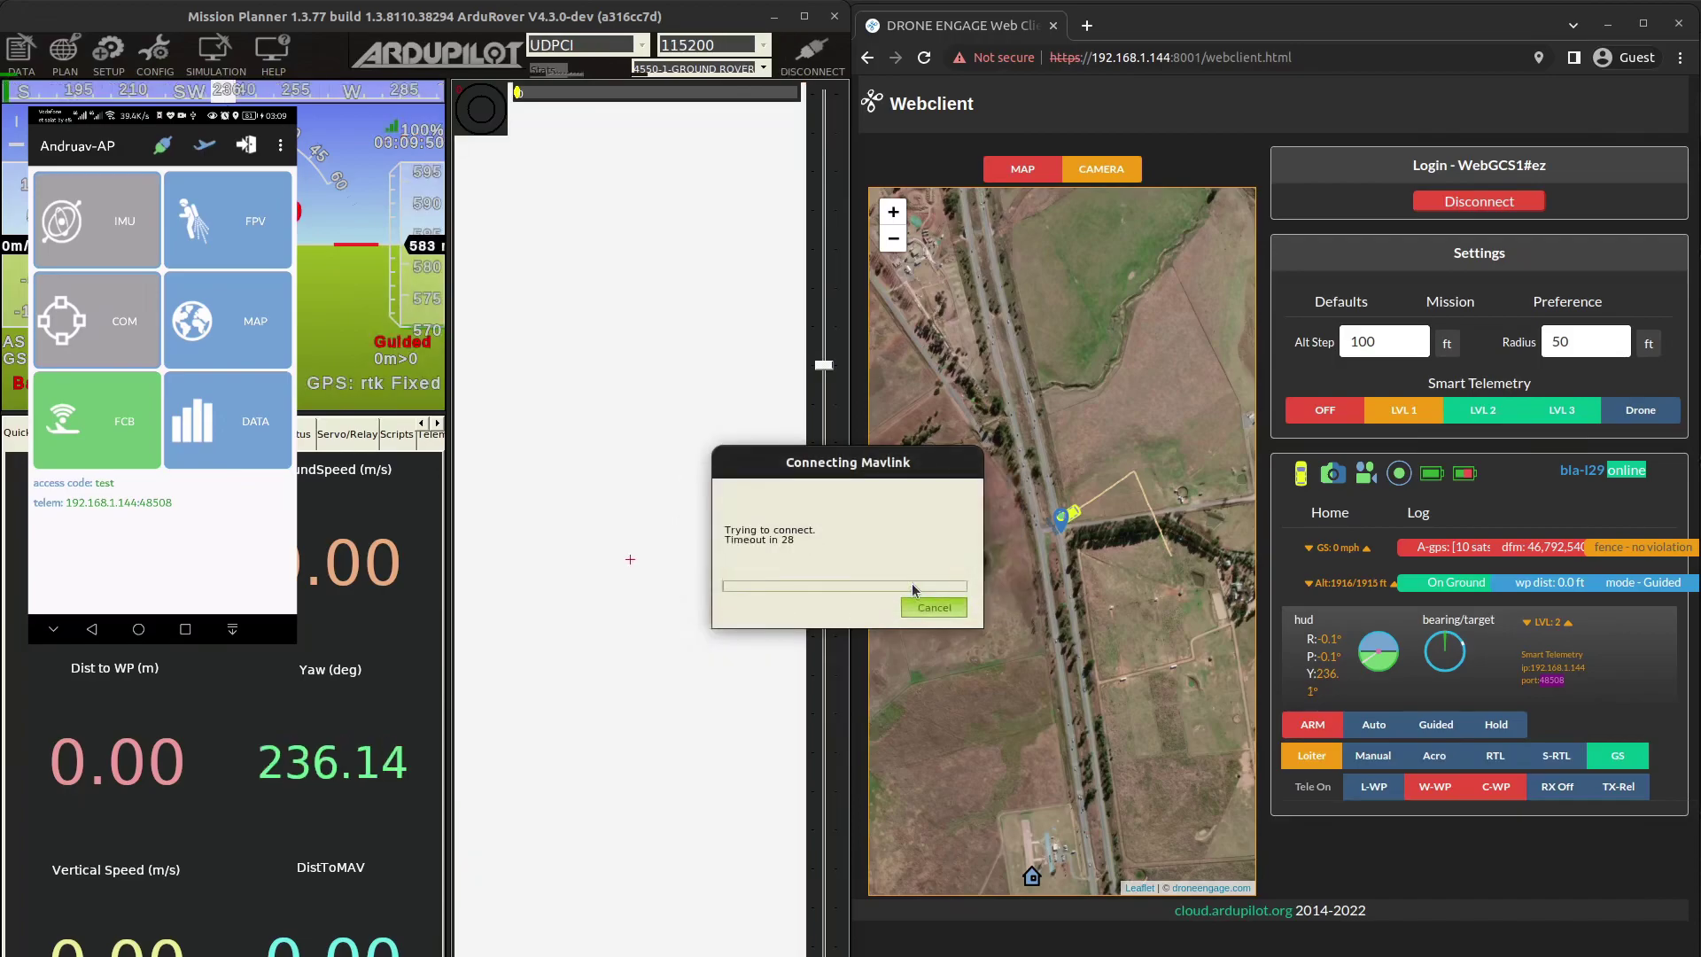